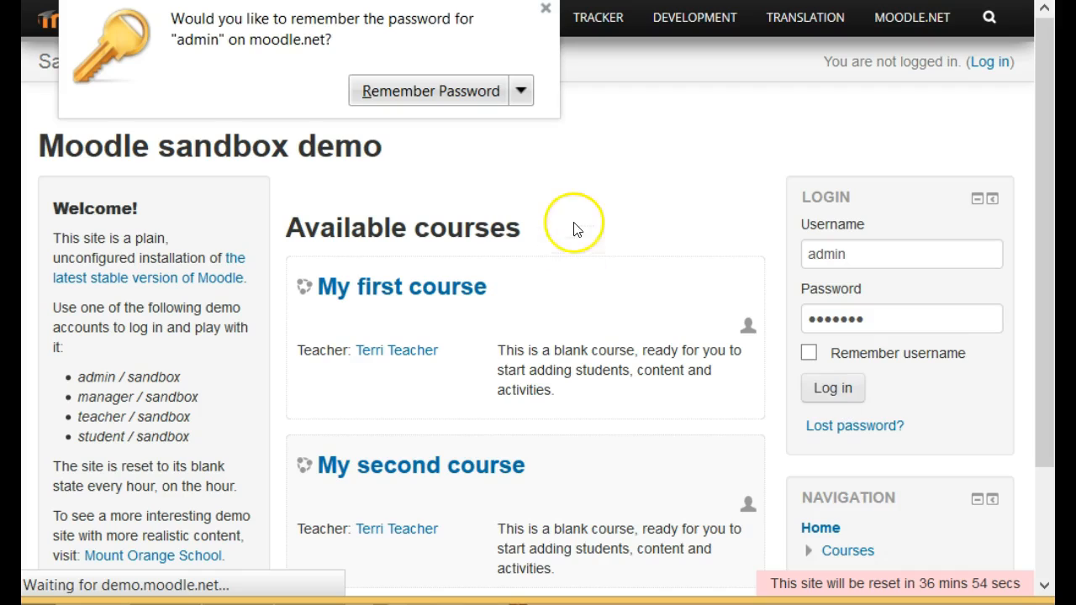
Dismiss the browser's password-saving prompt and open the site-wide Grade category settings.
left_click(544, 9)
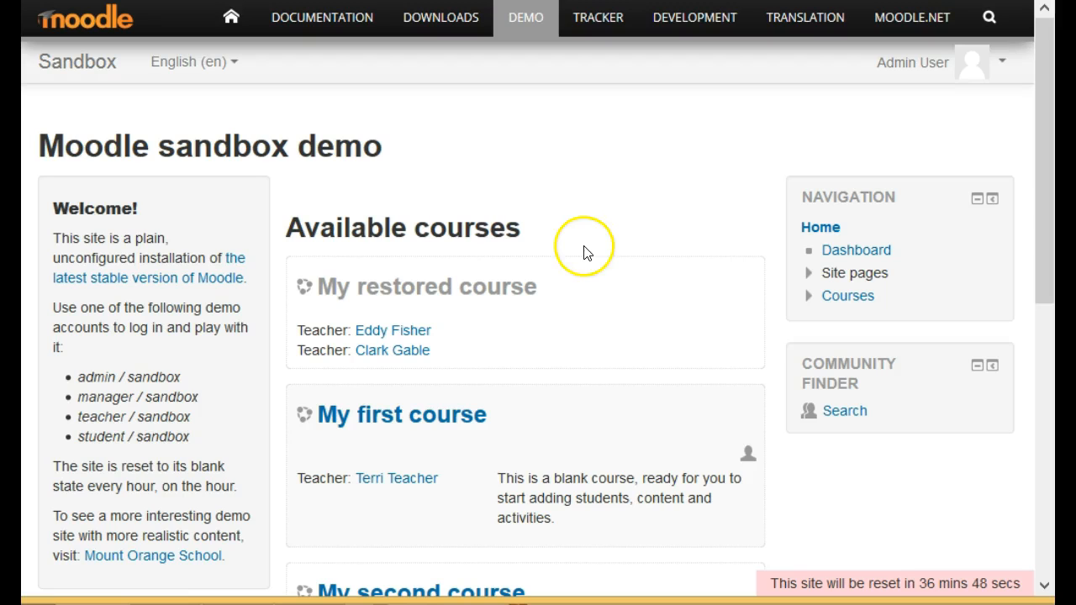
scroll(572, 274, "down", 3)
scroll(200, 531, "down", 2)
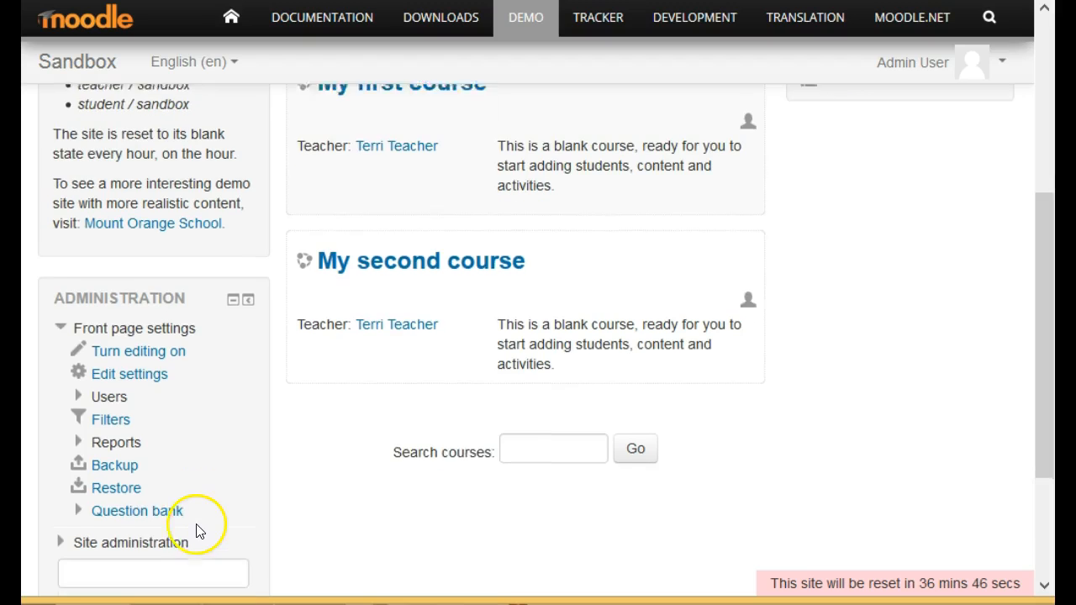
left_click(169, 534)
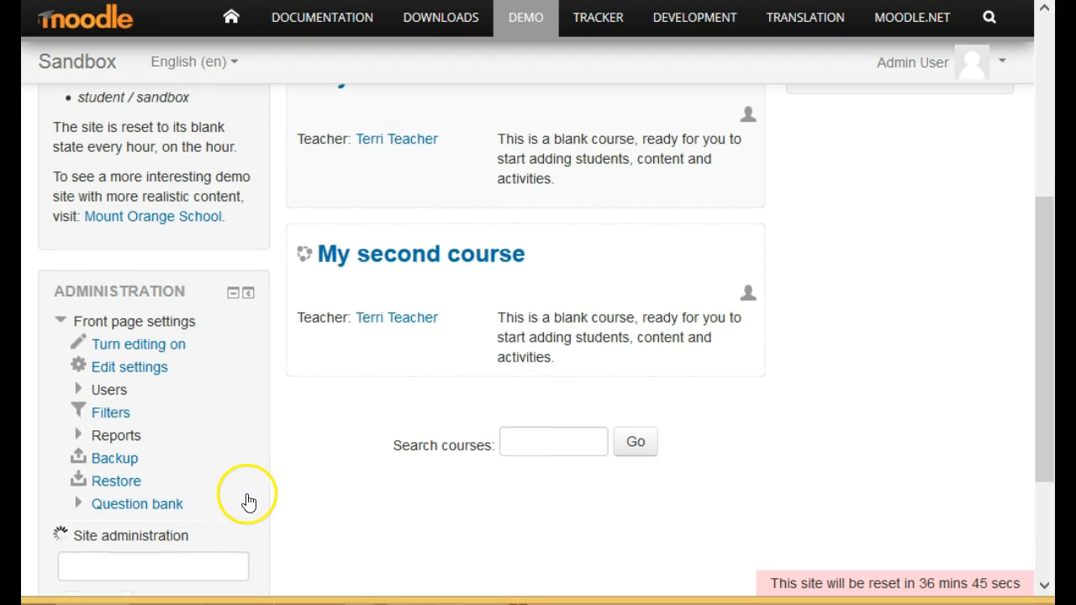
scroll(246, 500, "down", 3)
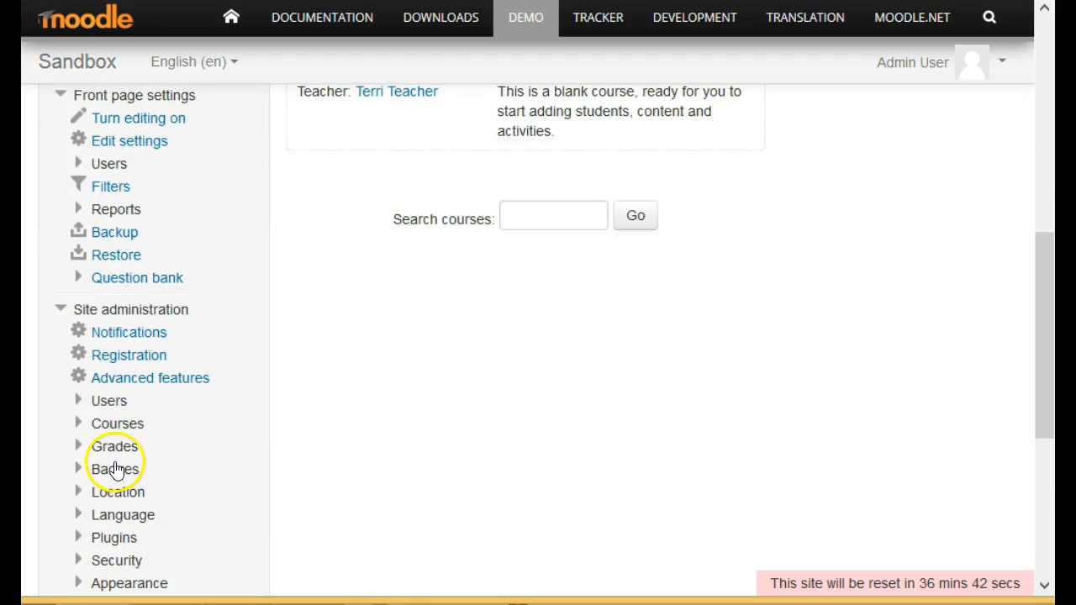
left_click(115, 450)
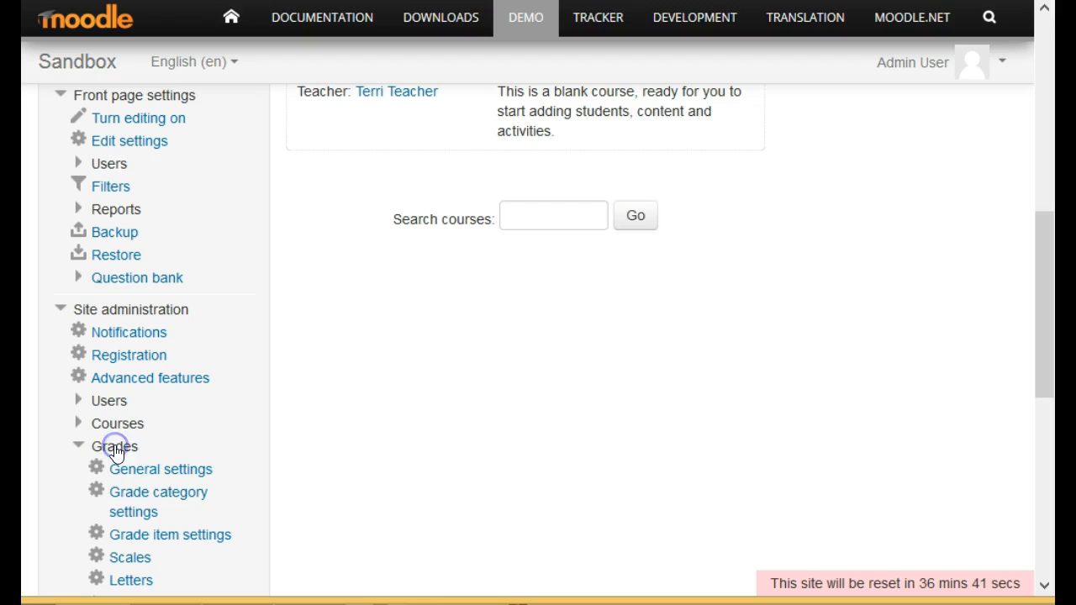
left_click(151, 497)
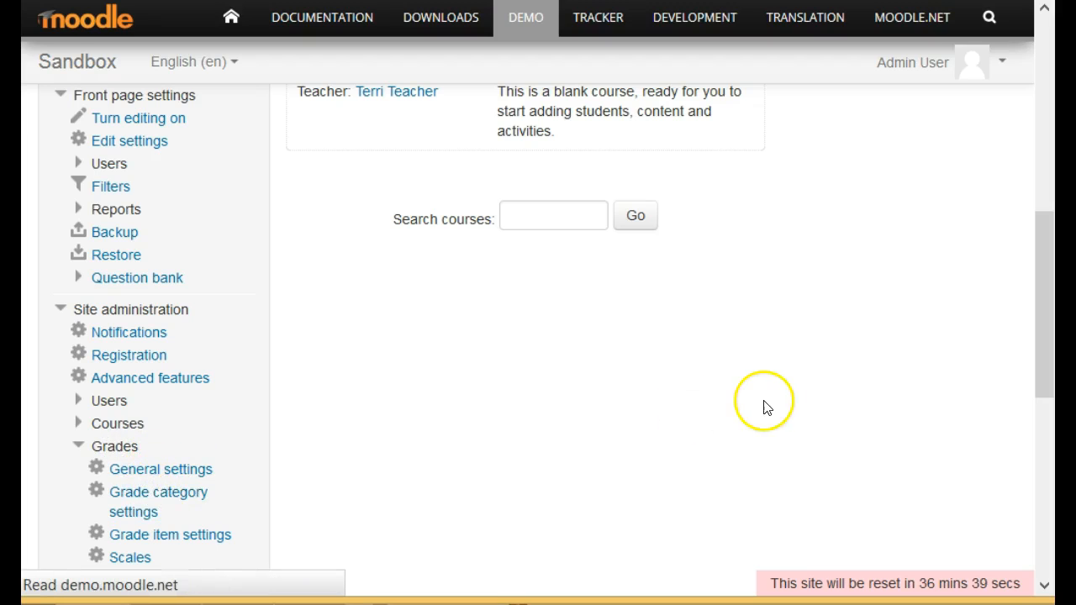
Make all aggregation types available, from Mean of grades through Natural, and save the grade category settings.
scroll(770, 395, "down", 3)
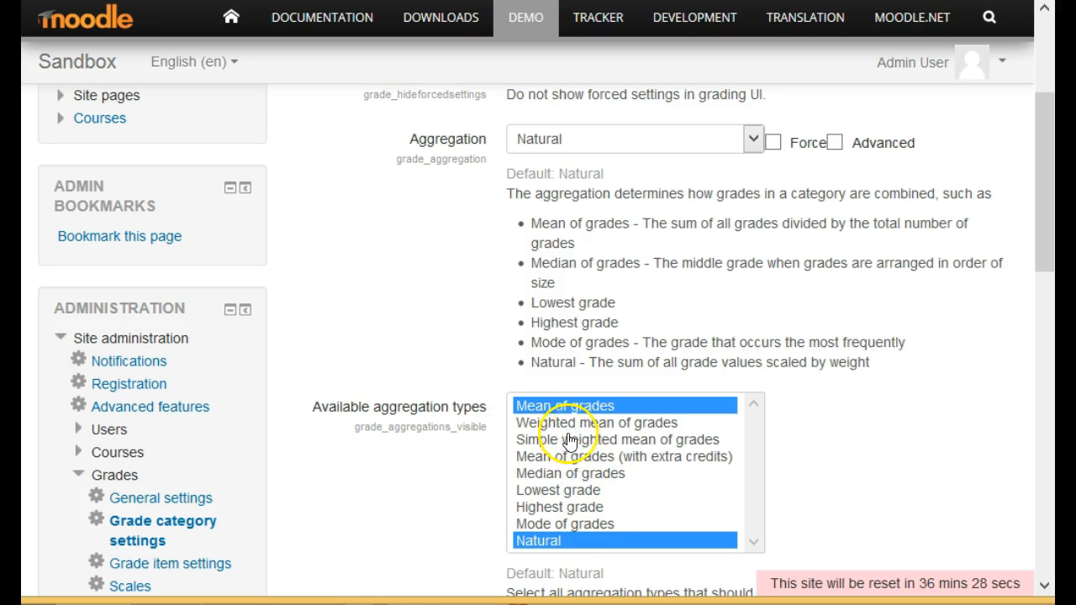
left_click(562, 408)
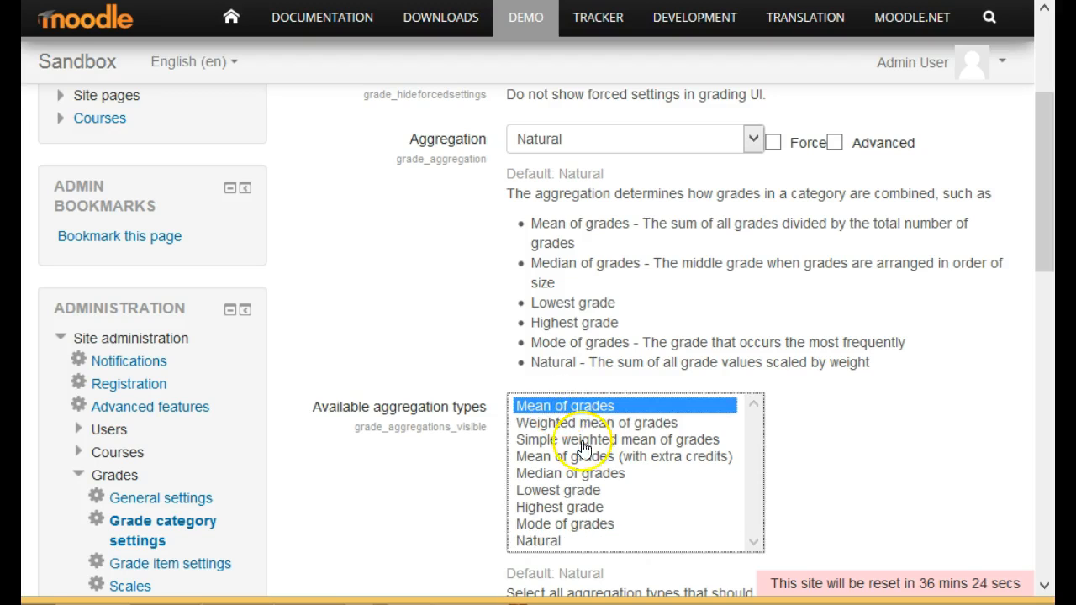
left_click(551, 542, "shift")
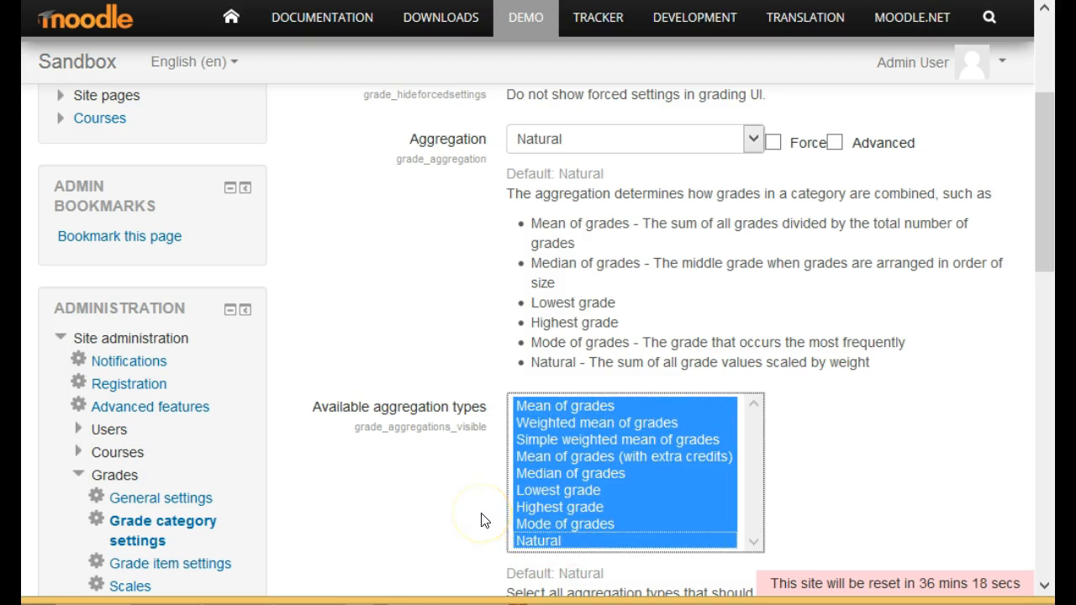
scroll(484, 521, "down", 3)
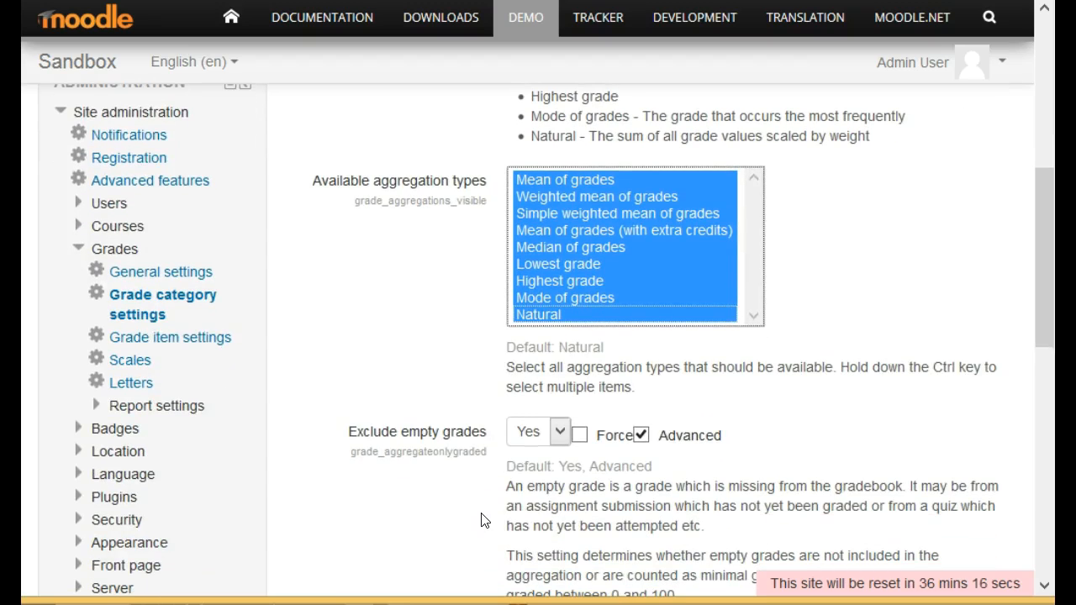
scroll(484, 521, "down", 9)
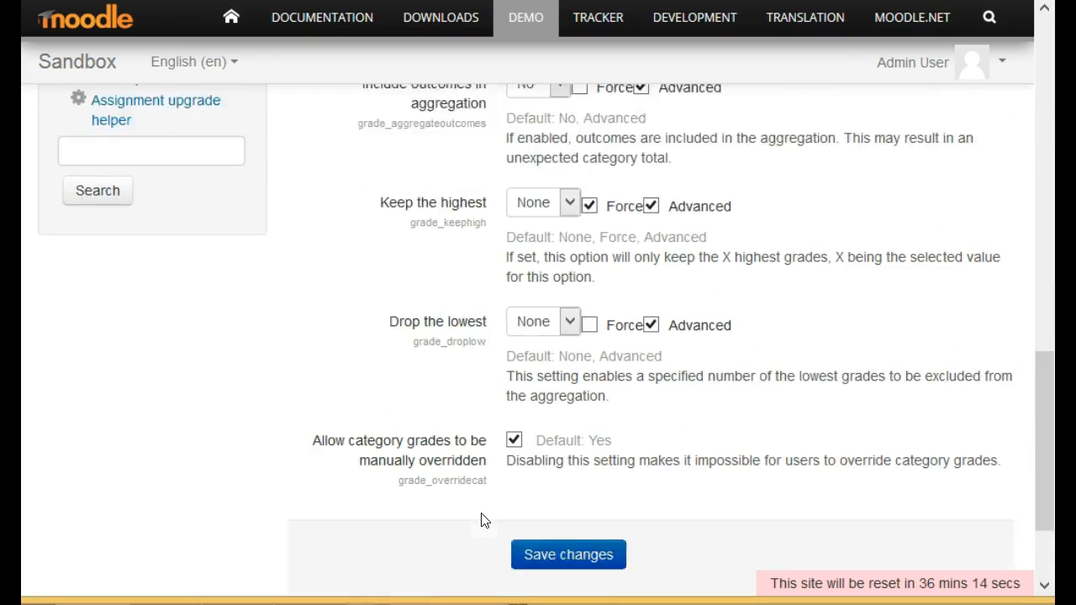
left_click(567, 428)
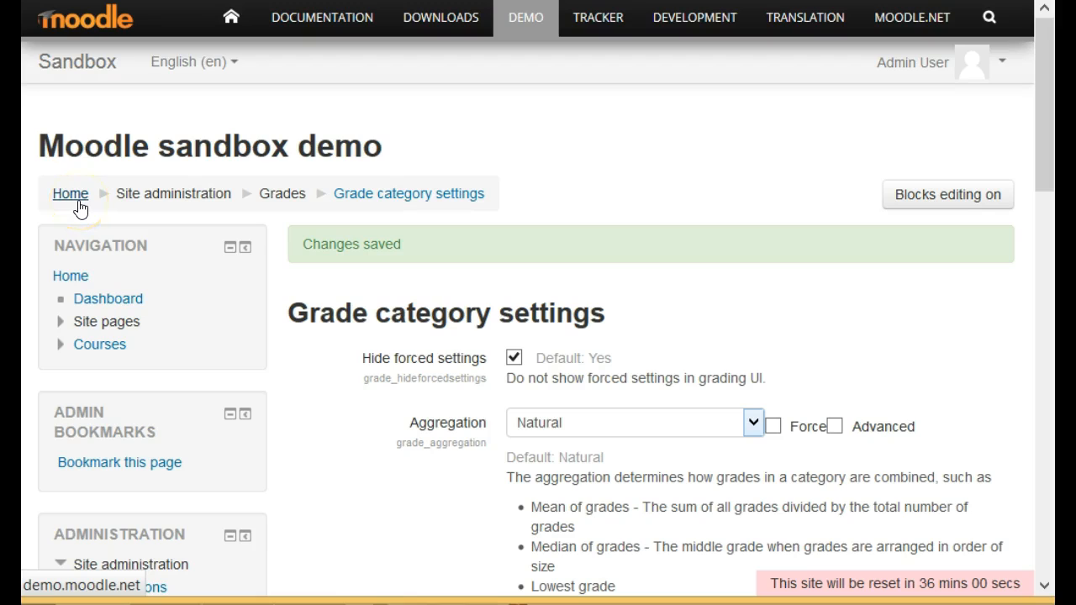
Return to the site home page and open the participants list of My restored course.
left_click(74, 67)
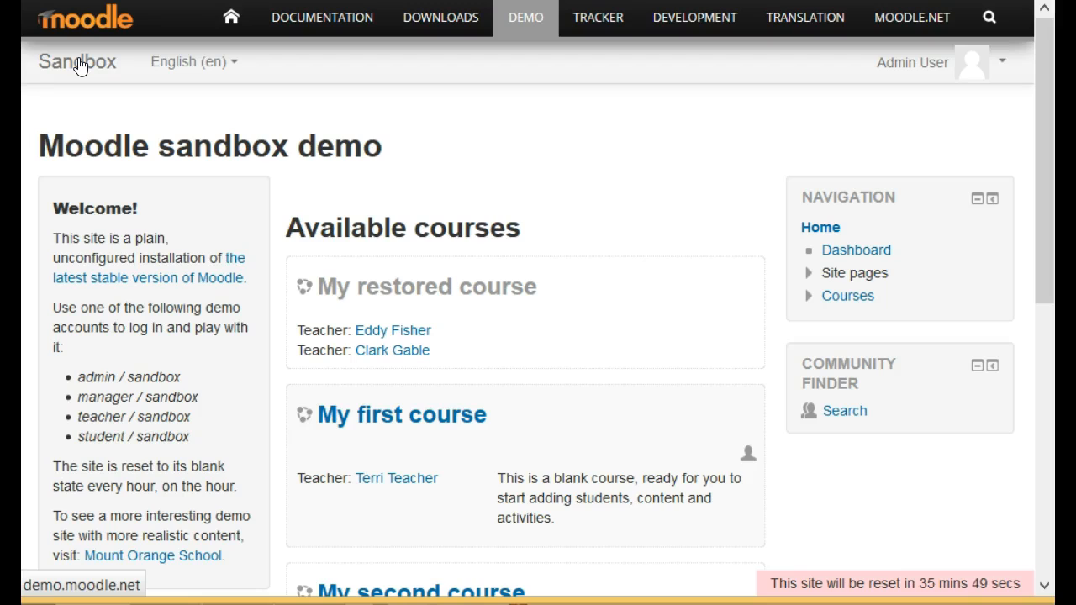
left_click(329, 287)
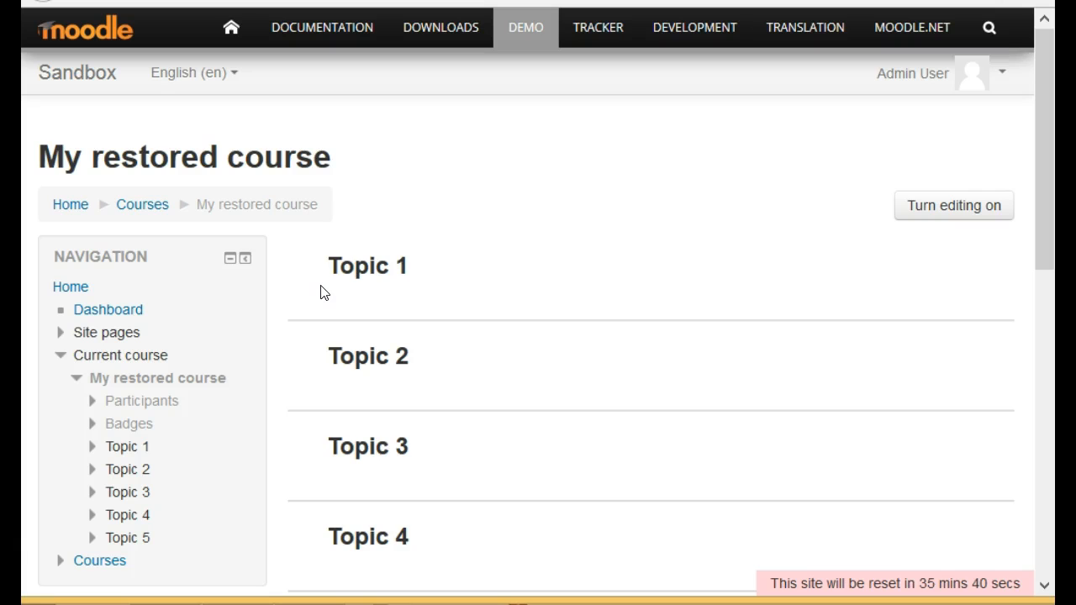
scroll(307, 313, "down", 2)
left_click(150, 287)
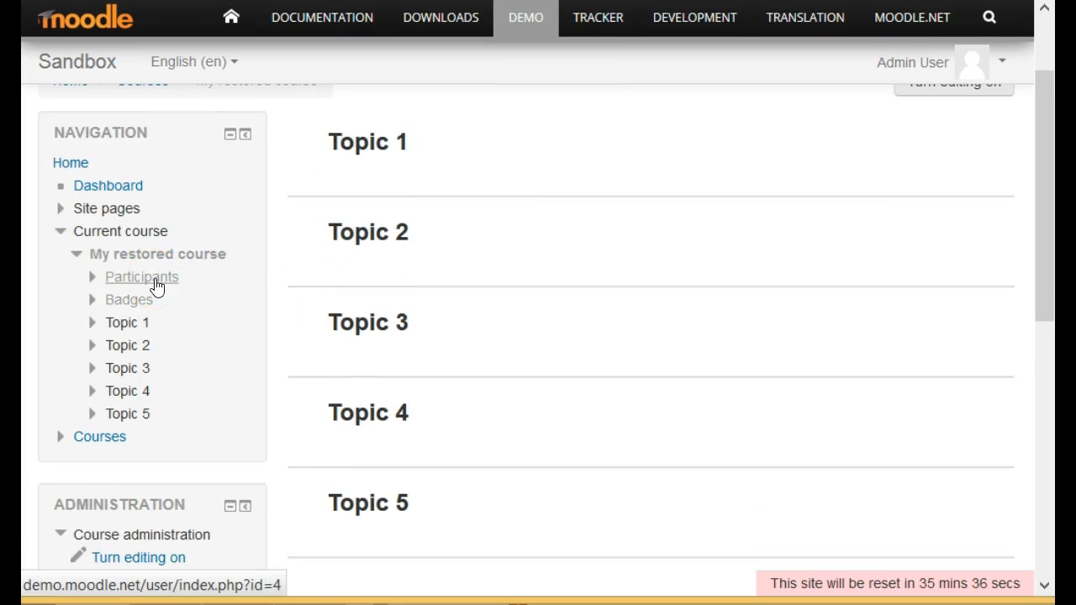
left_click(155, 284)
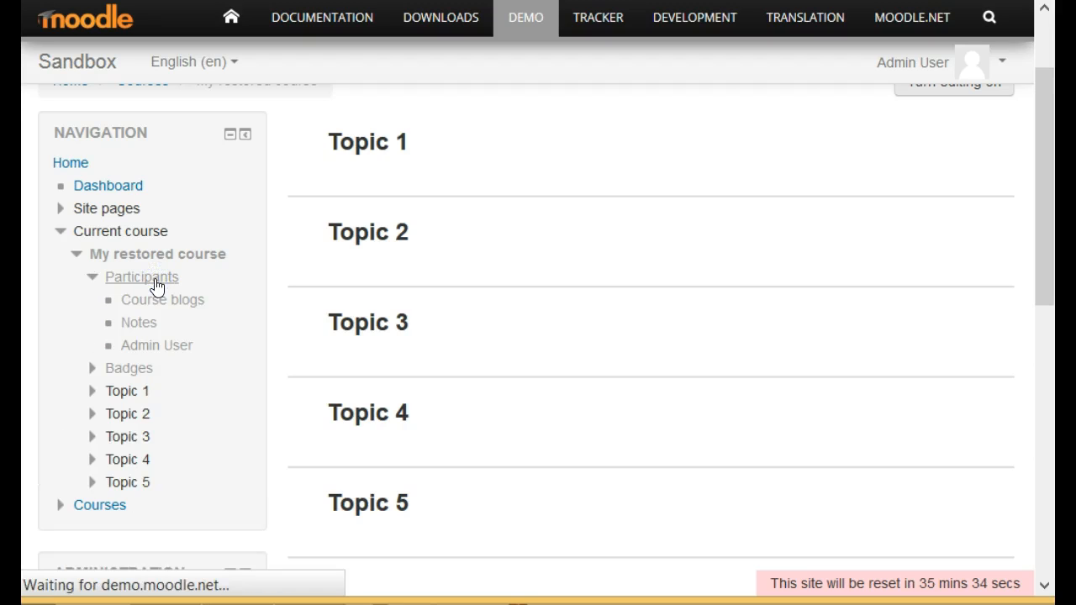
Open the profile of the teacher Clark Gable, log in as that user and continue to the course.
scroll(706, 394, "down", 6)
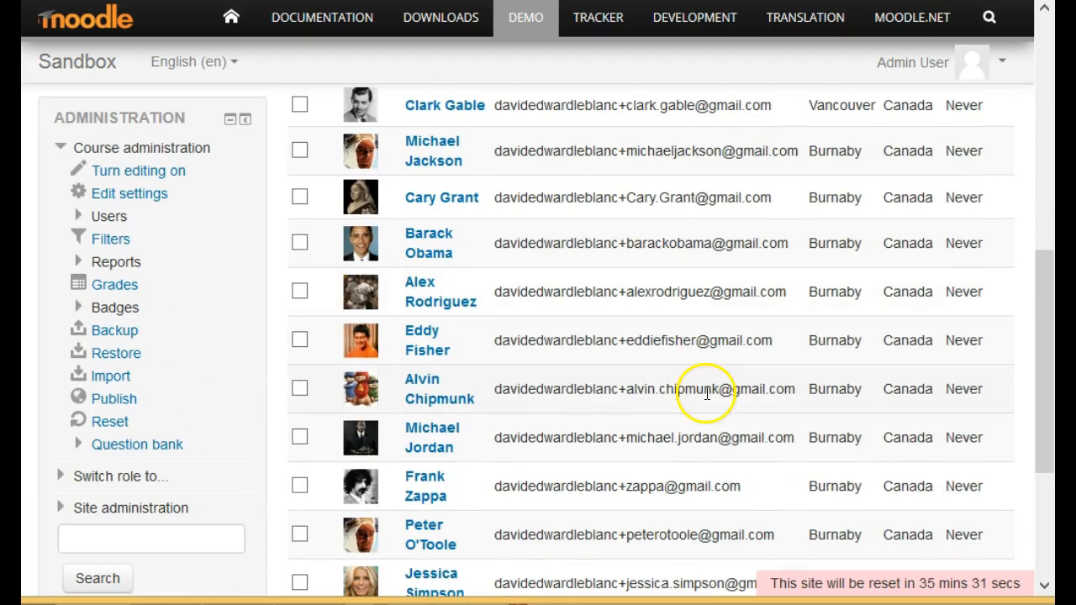
left_click(466, 107)
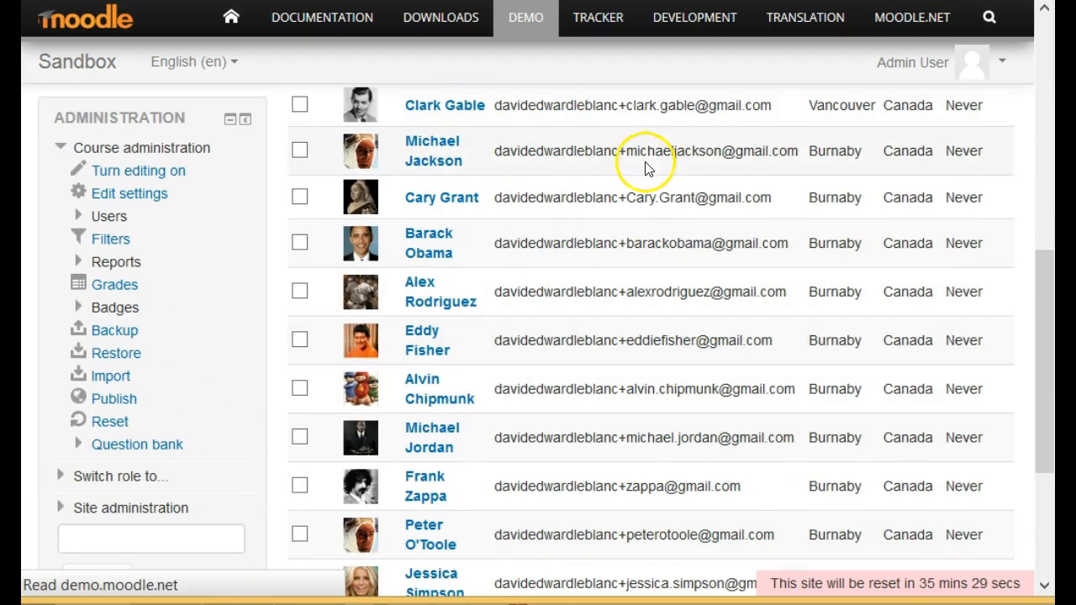
scroll(649, 221, "down", 3)
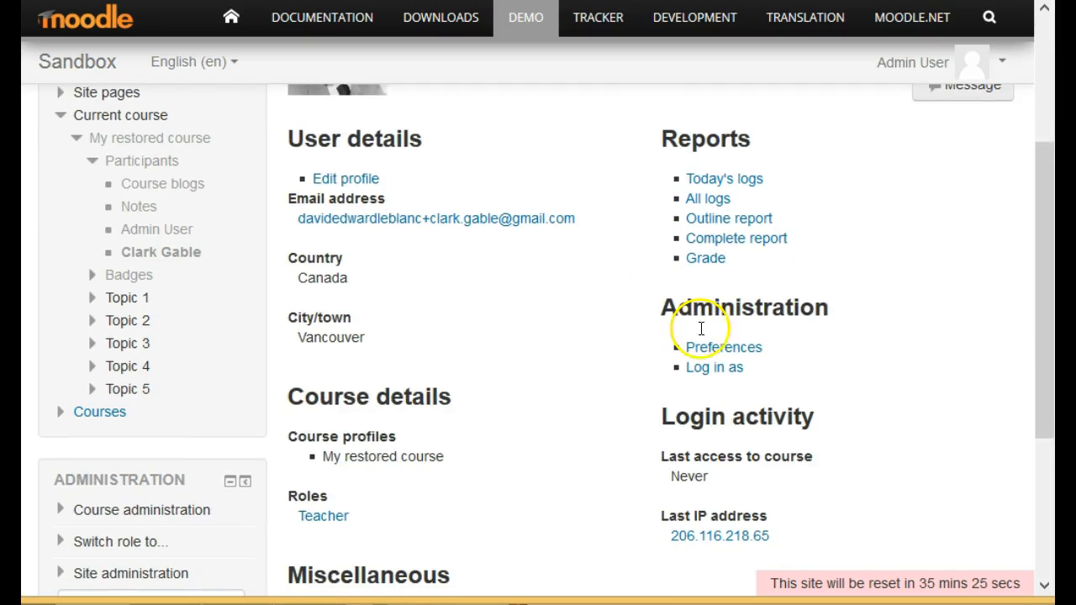
left_click(702, 369)
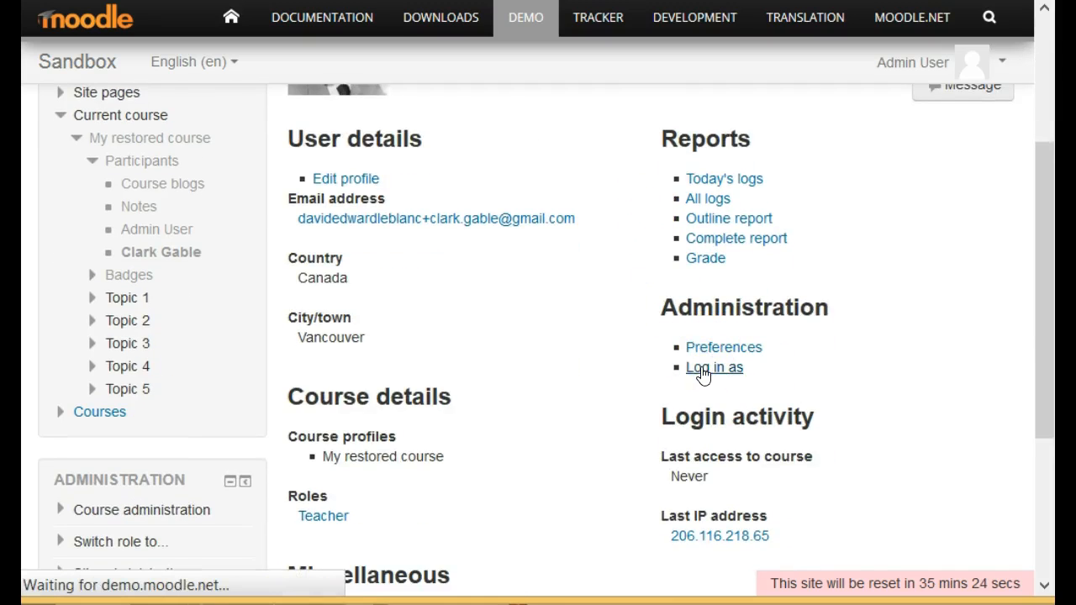
left_click(532, 269)
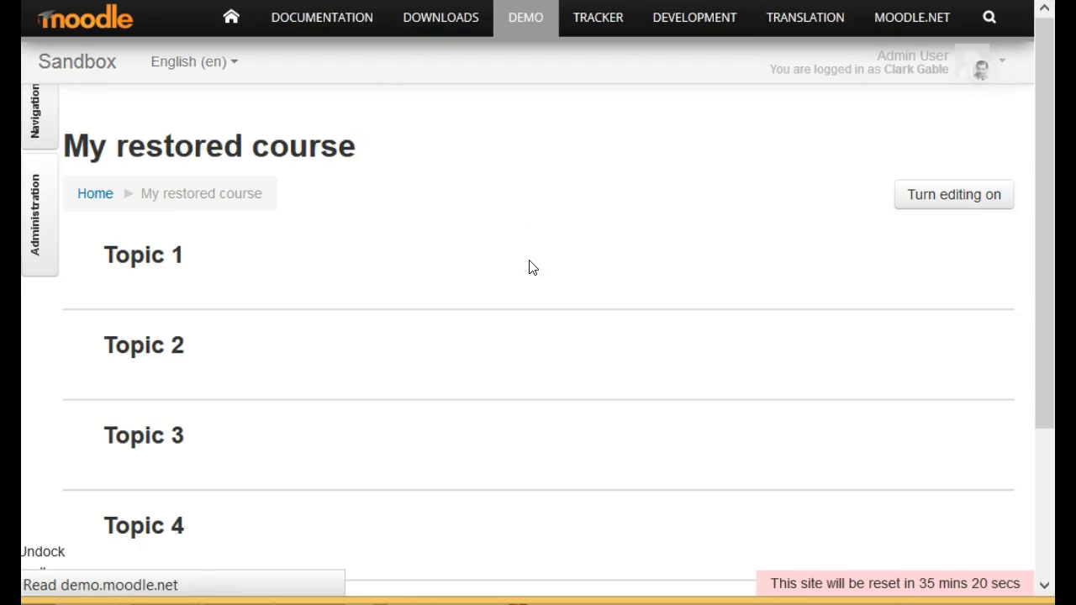
left_click(538, 253)
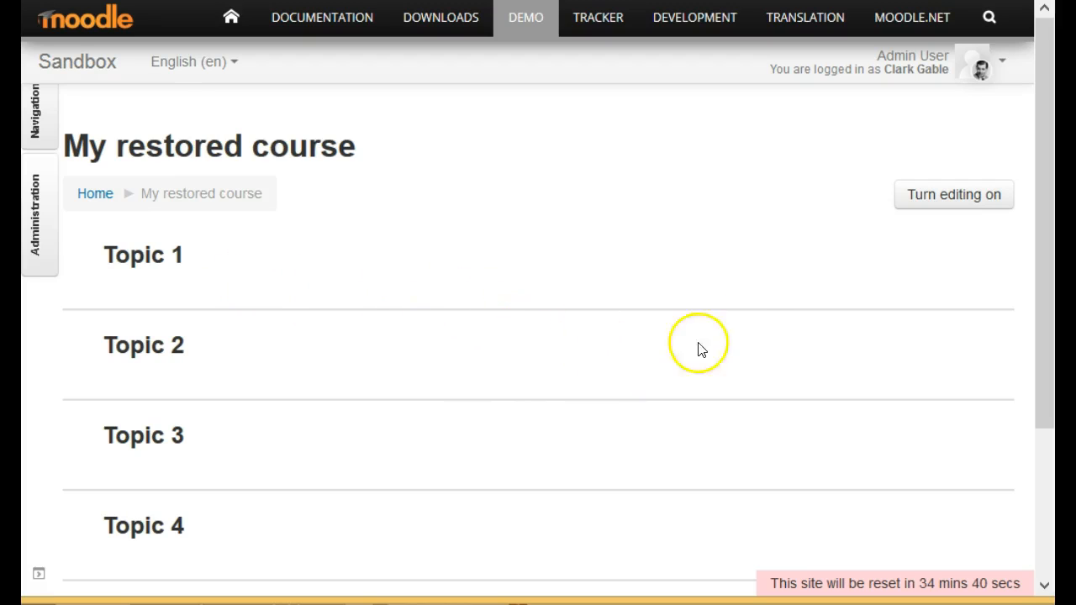
Turn course editing on and start adding an Assignment activity to the general section above Topic 1.
left_click(951, 206)
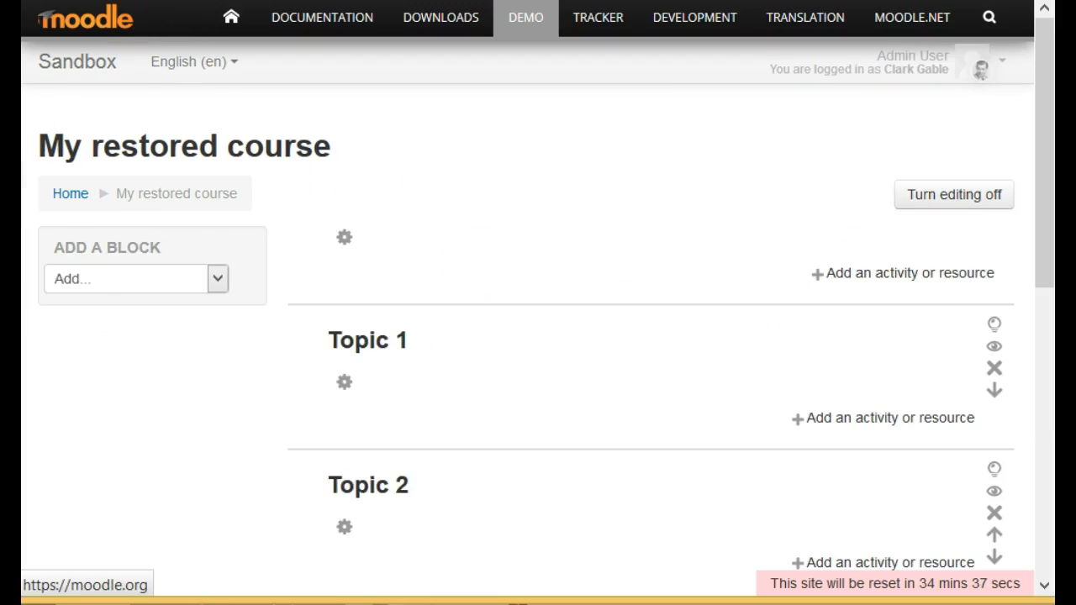
left_click(991, 275)
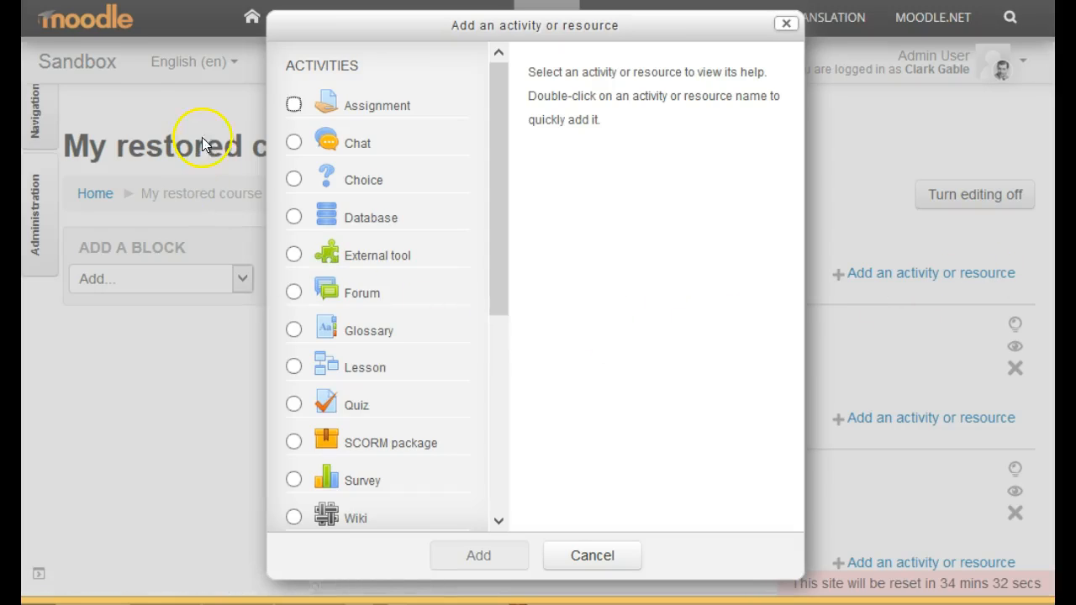
double_click(293, 106)
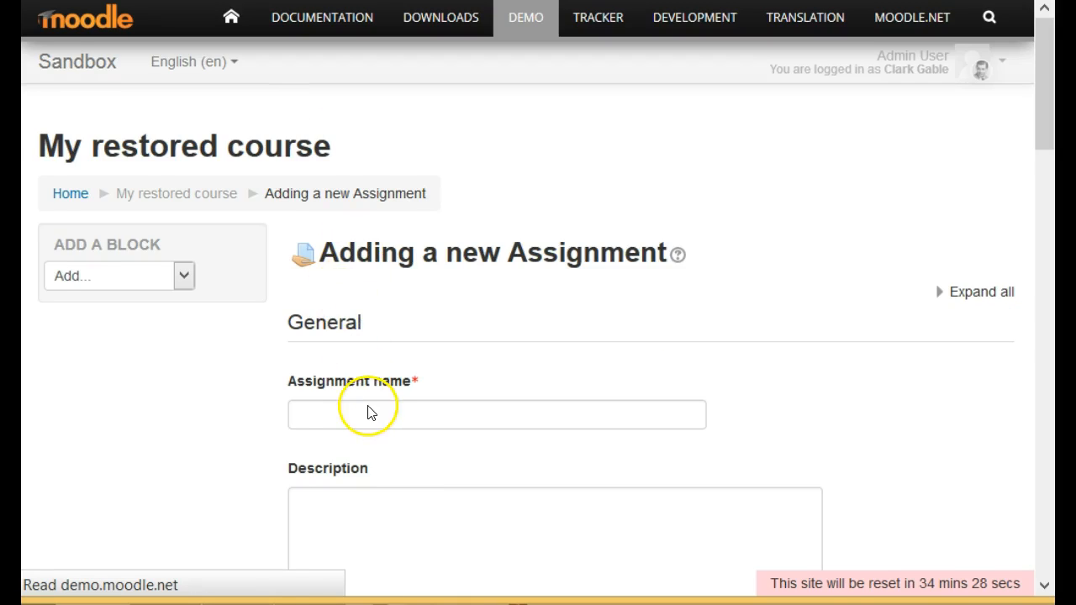
Name the new assignment "Assign 1", keep its other settings, and save it, returning to the course.
left_click(368, 412)
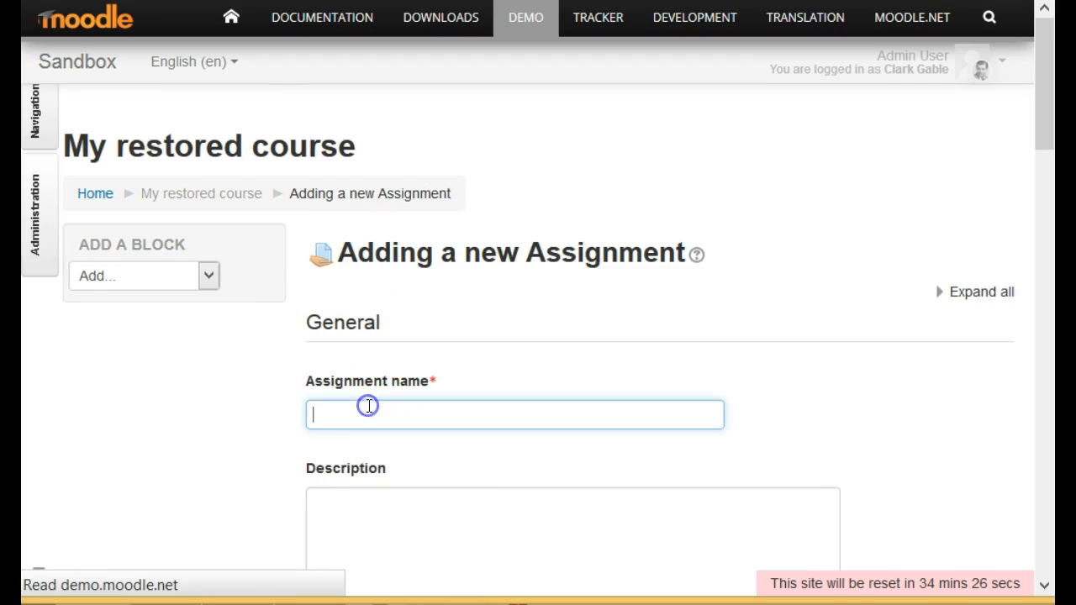
type("Assign 1")
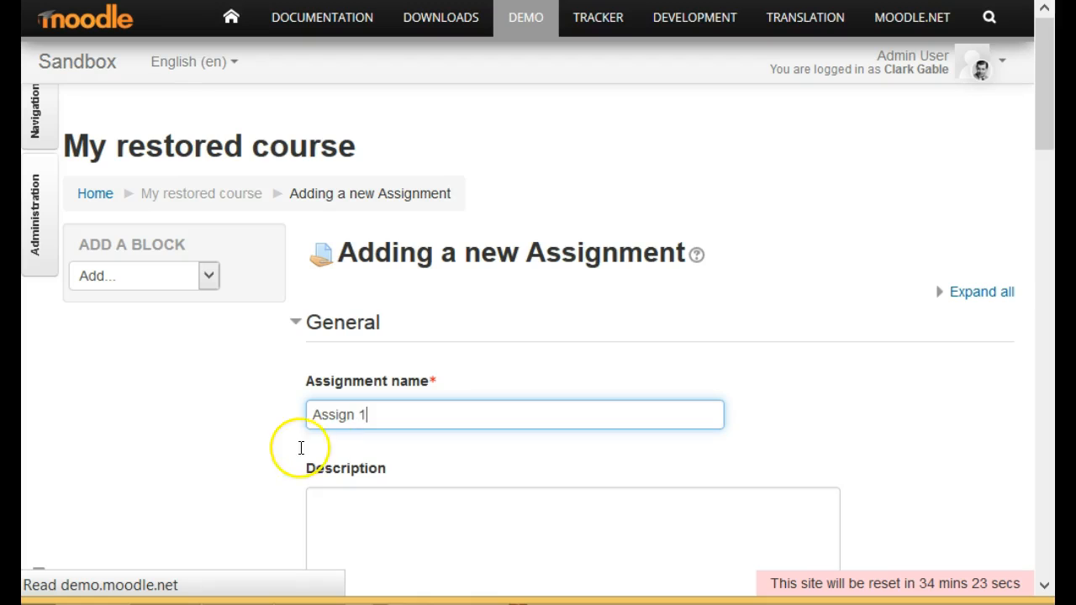
scroll(294, 479, "down", 10)
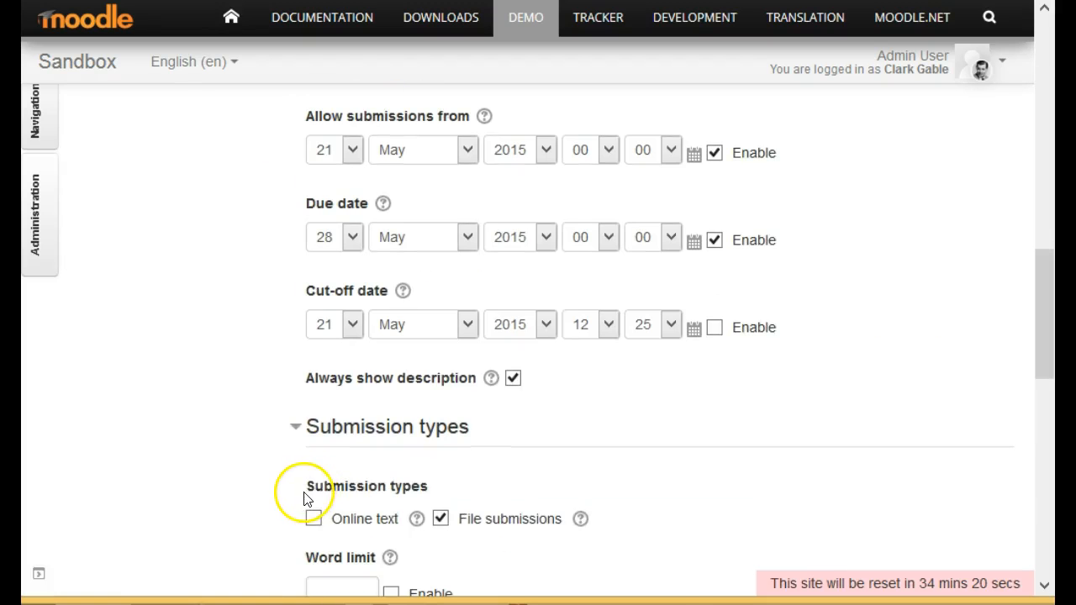
scroll(303, 492, "down", 5)
scroll(306, 501, "down", 4)
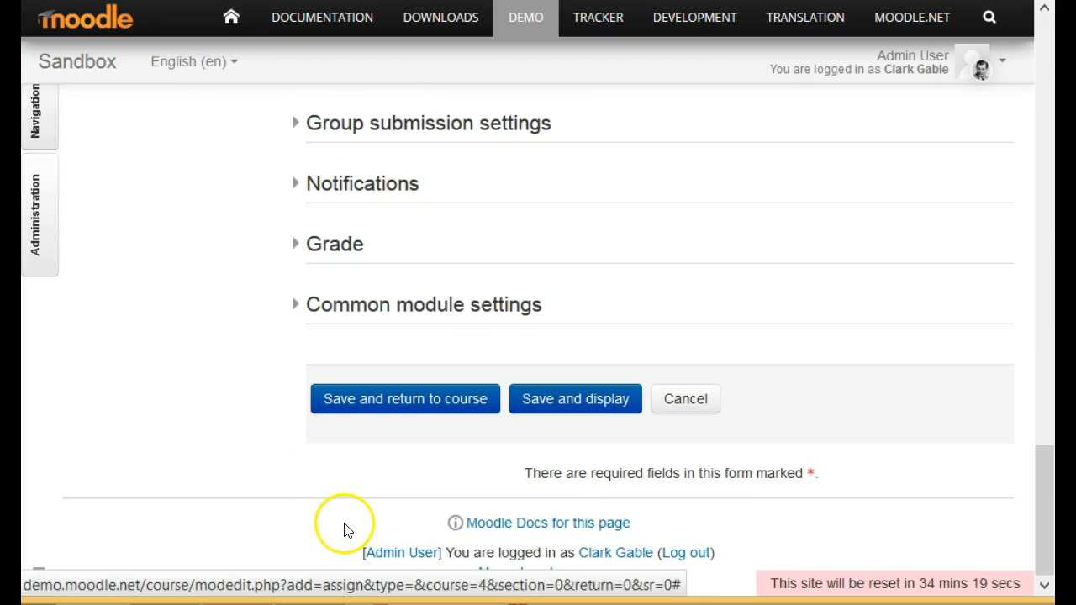
scroll(471, 401, "up", 1)
left_click(465, 401)
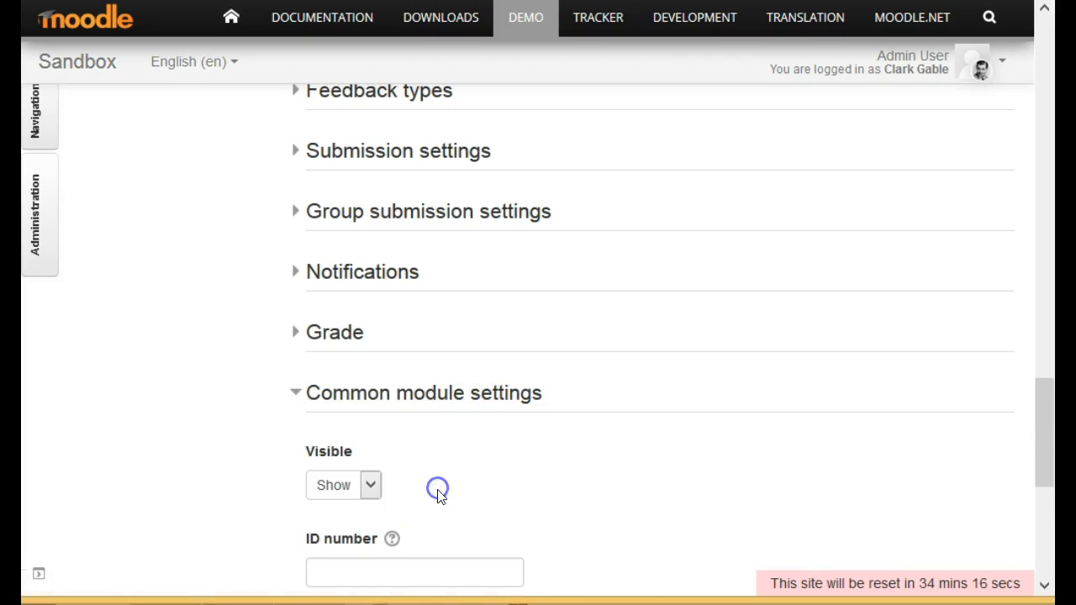
scroll(439, 504, "down", 5)
left_click(412, 407)
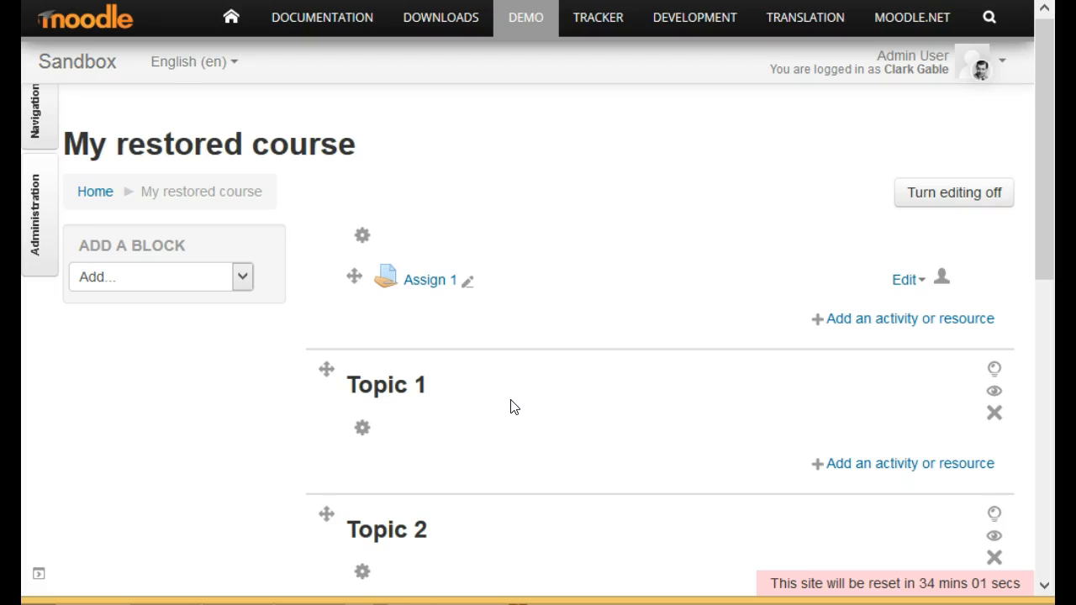
Duplicate the Assign 1 assignment, and duplicate the resulting copy once more.
left_click(889, 288)
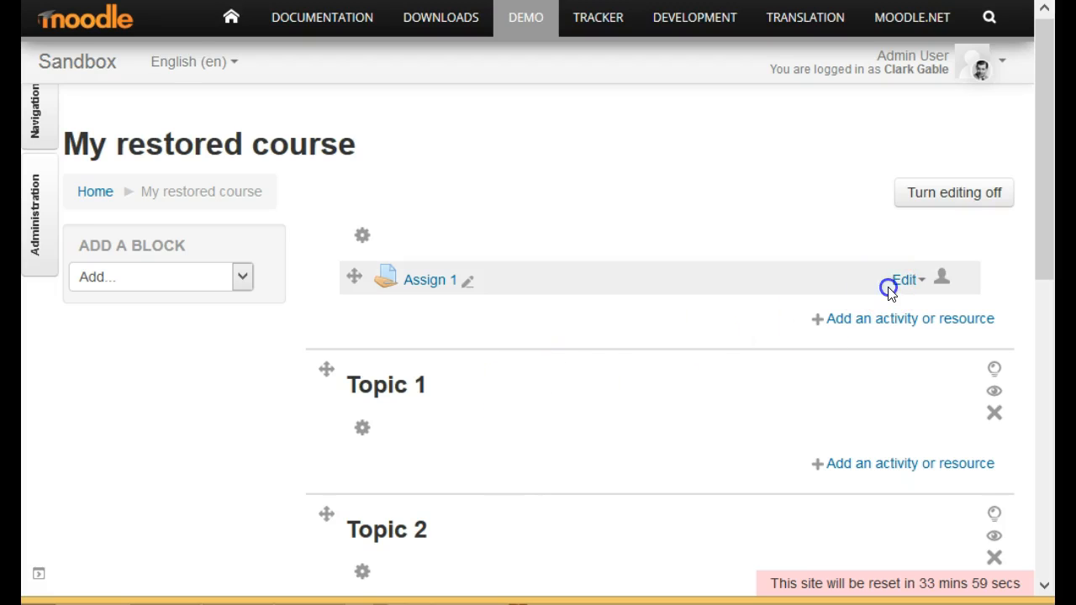
left_click(898, 282)
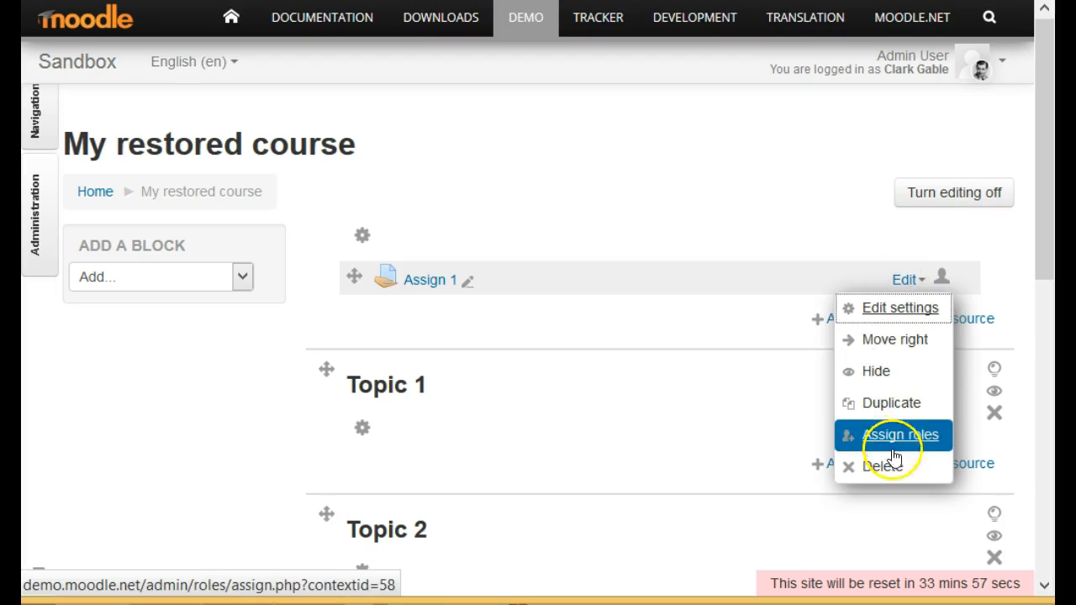
left_click(894, 418)
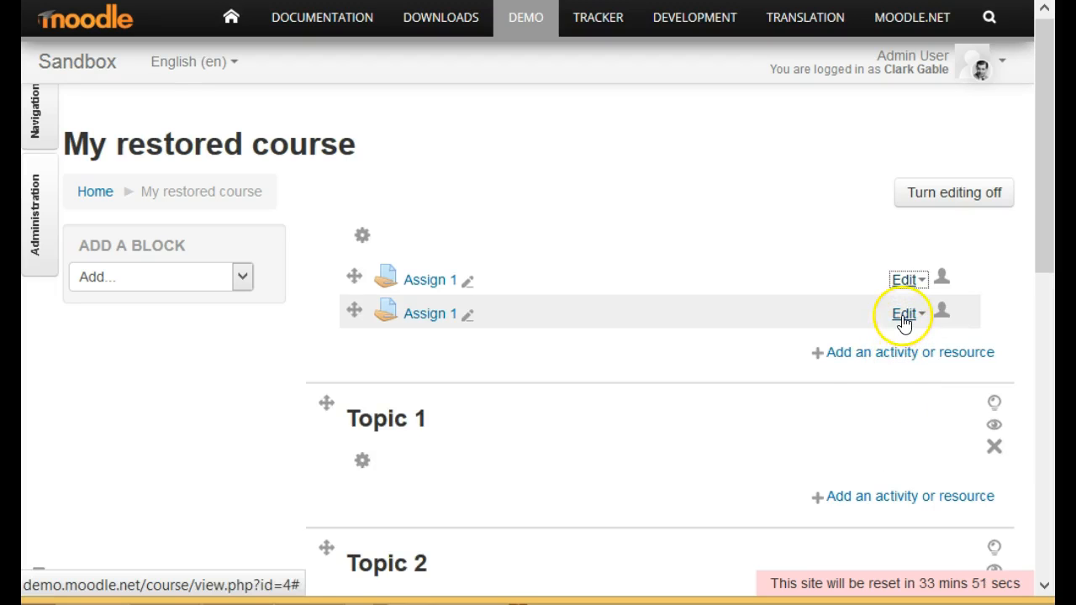
left_click(903, 315)
left_click(895, 433)
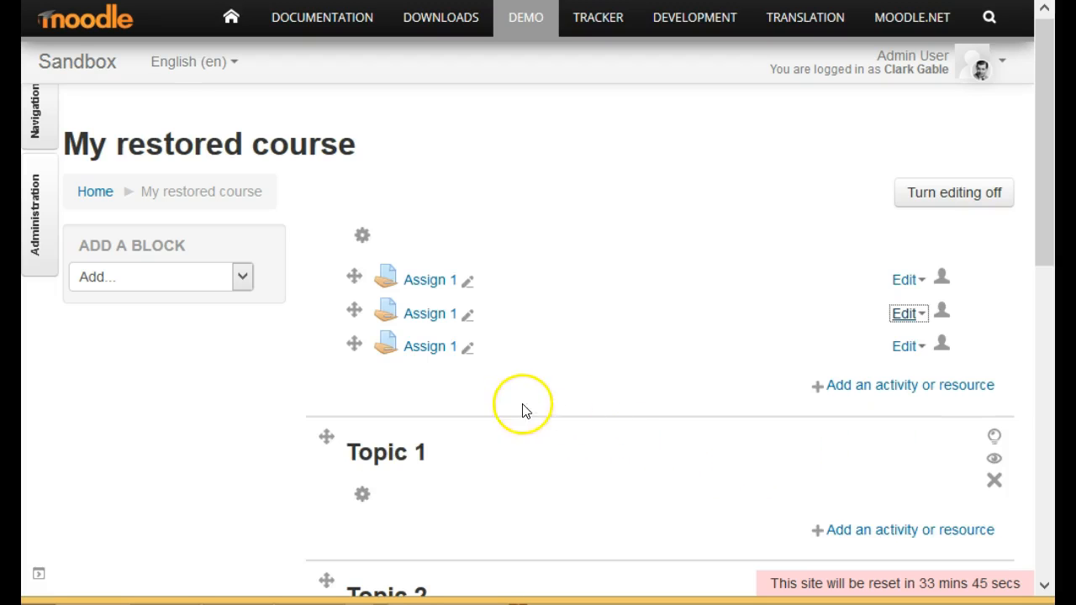
Rename the second assignment in the general section as "Quiz 1".
left_click(468, 314)
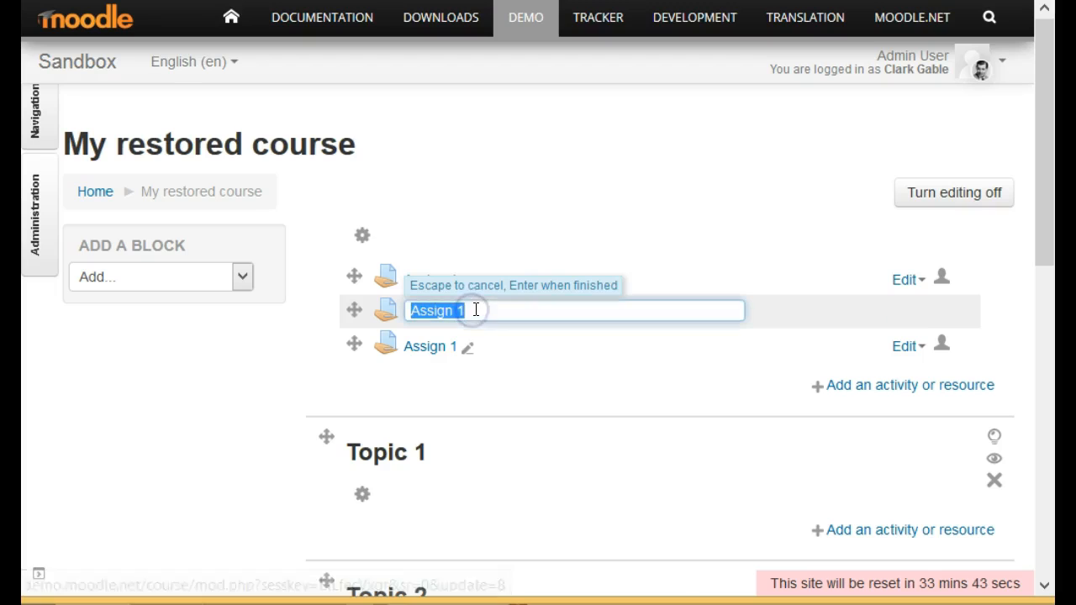
left_click(454, 311)
left_click_drag(454, 312, 412, 317)
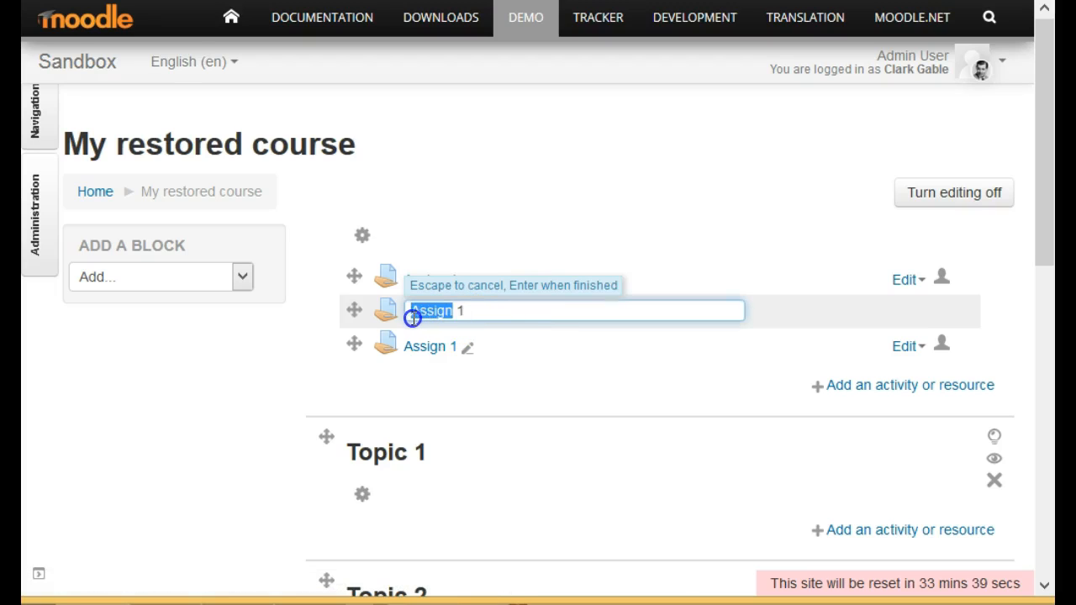
type("T")
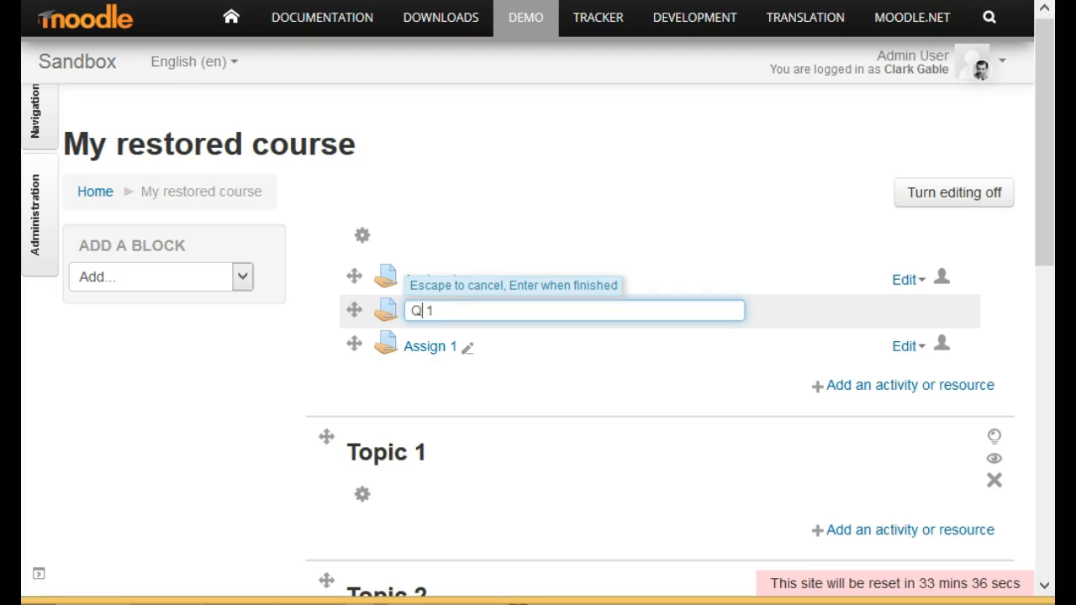
key("Return")
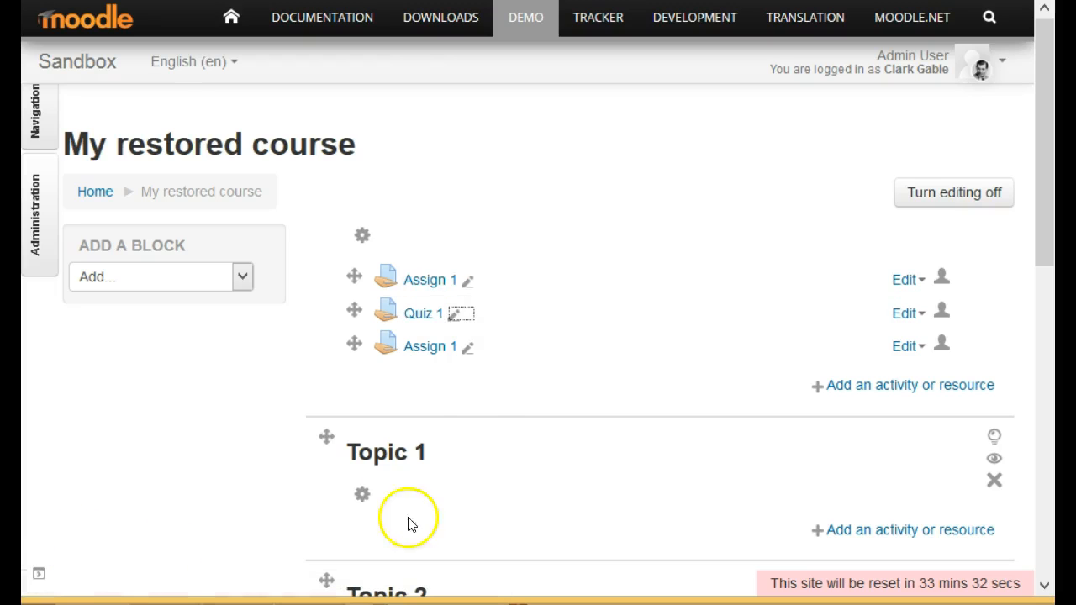
Rename the third assignment in the general section as "Forum 1".
left_click(468, 352)
left_click_drag(452, 344, 370, 358)
type("Forum 1")
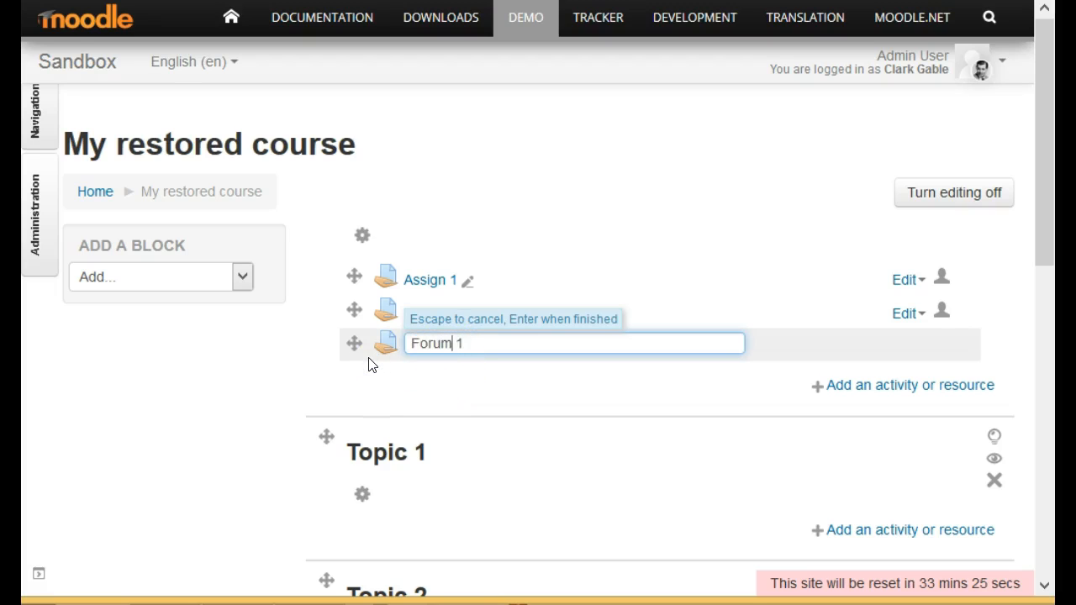
key("Return")
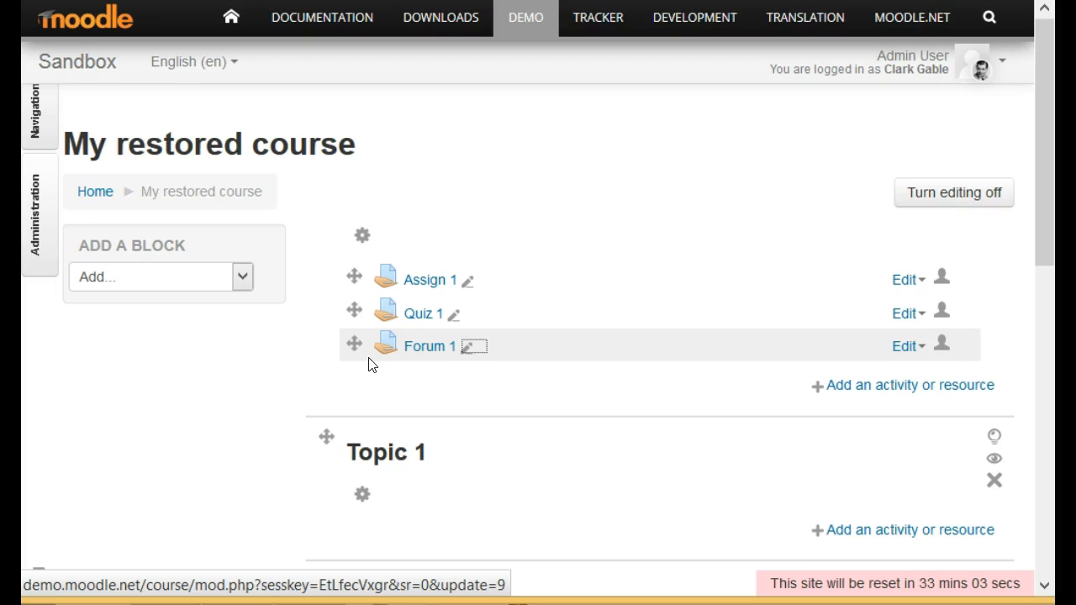
Open the course grades and examine the participant rows and the grade columns through Course total in the grader report.
left_click(36, 233)
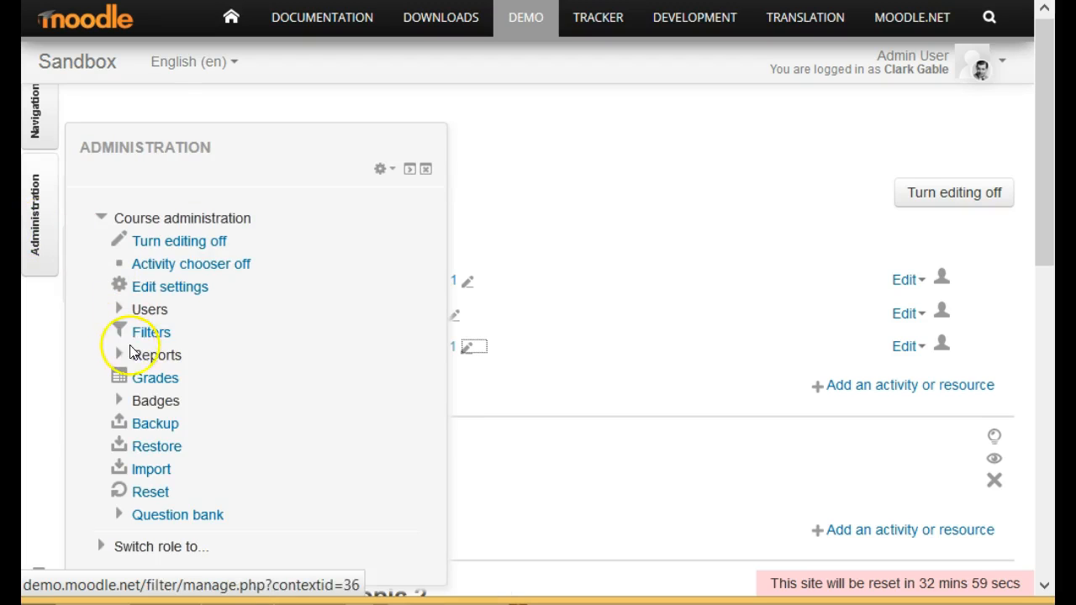
left_click(144, 384)
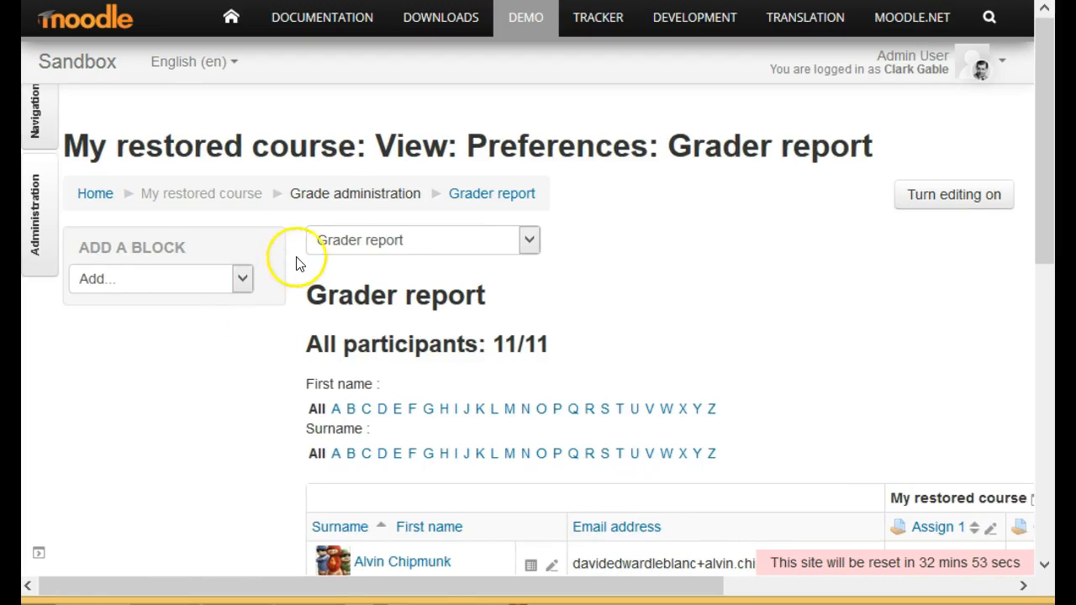
scroll(693, 312, "down", 4)
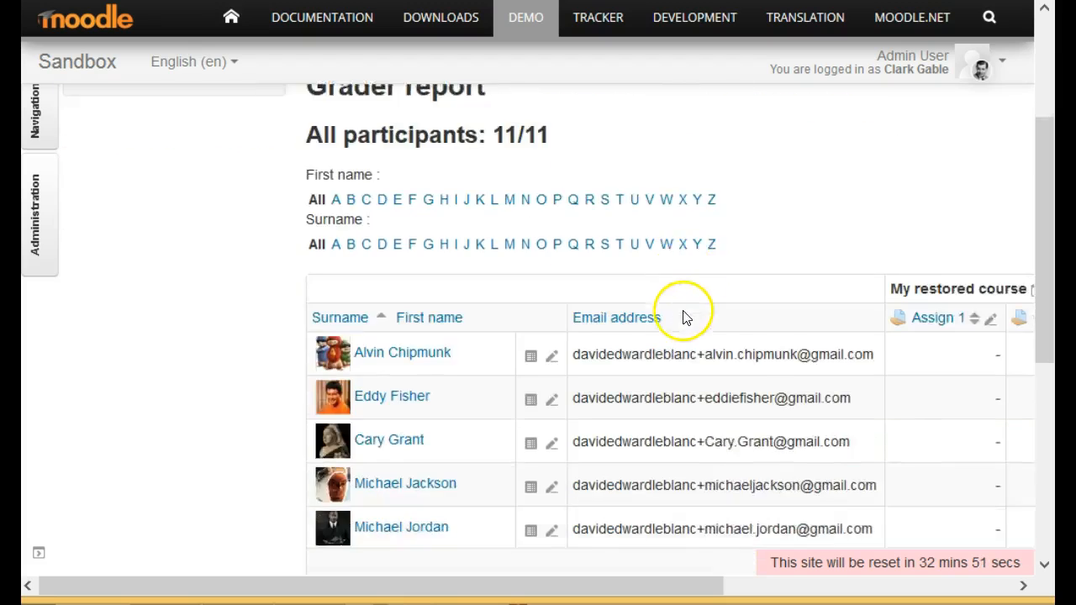
scroll(661, 338, "down", 1)
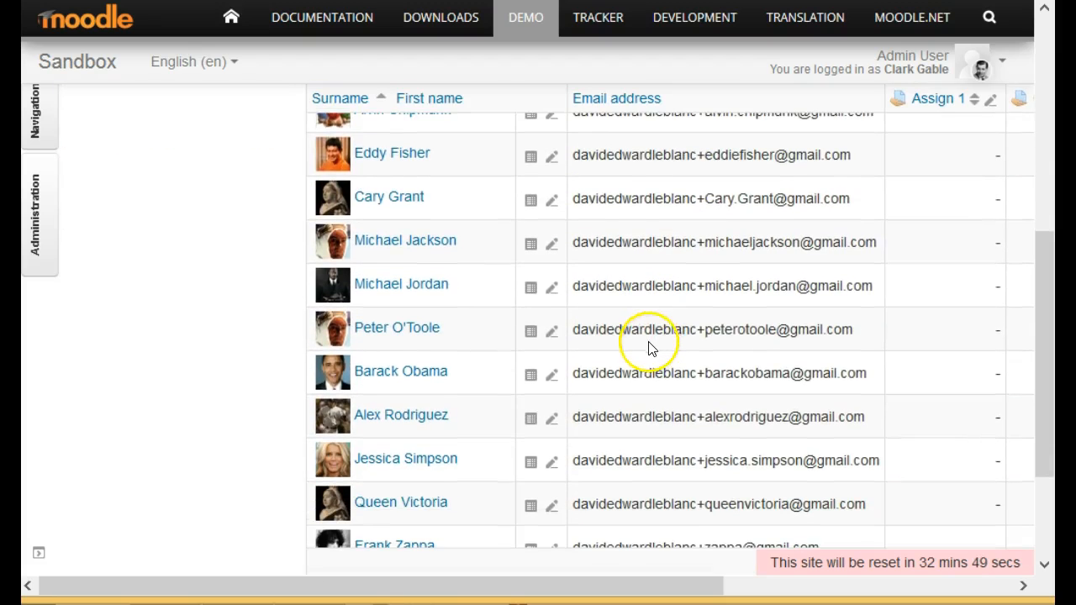
scroll(648, 348, "down", 1)
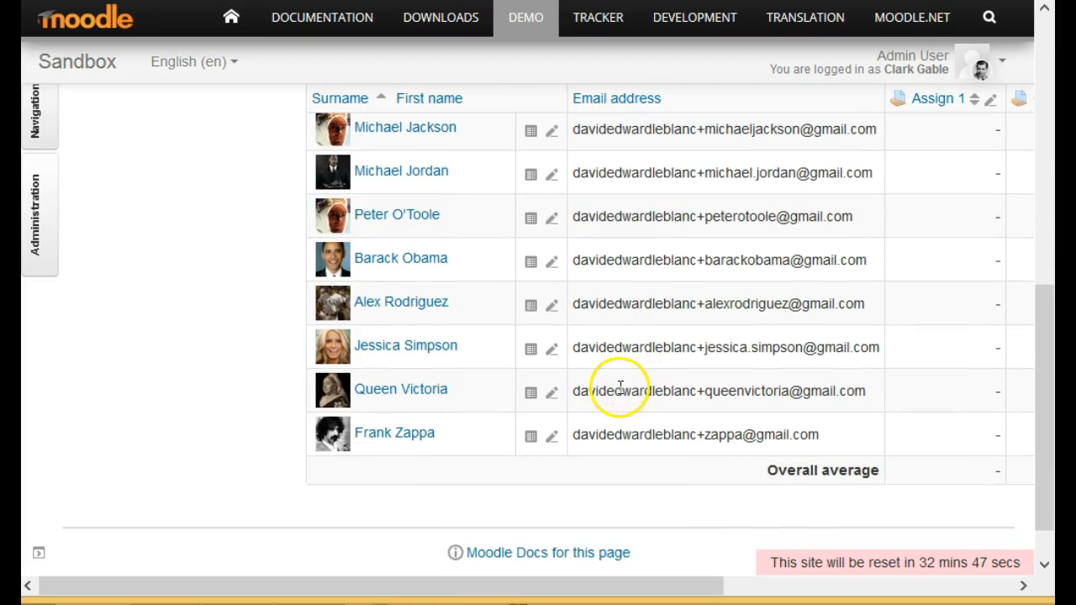
scroll(616, 390, "up", 3)
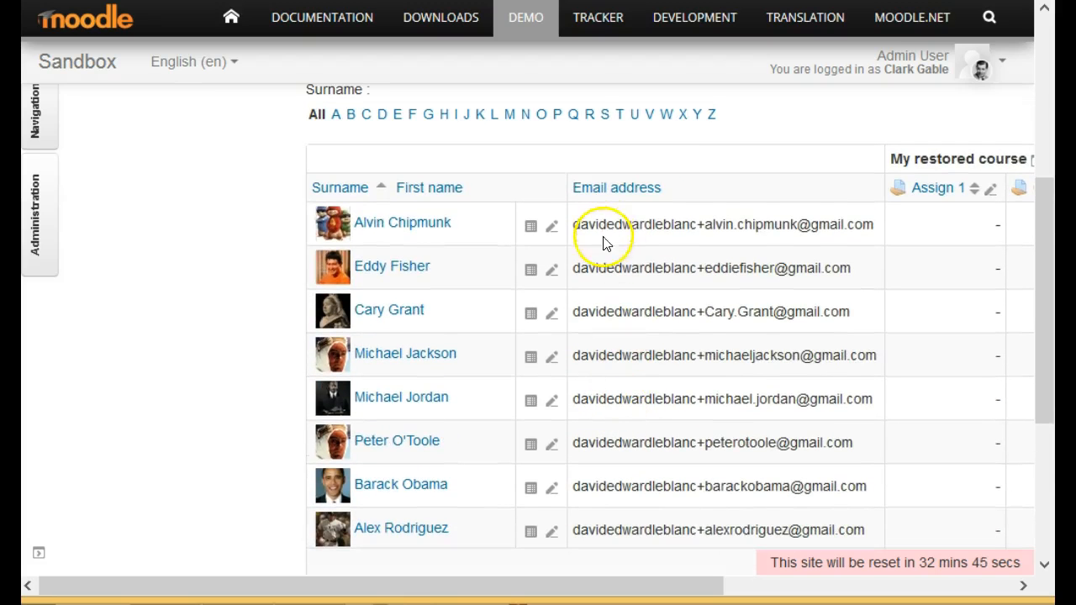
scroll(715, 353, "down", 2)
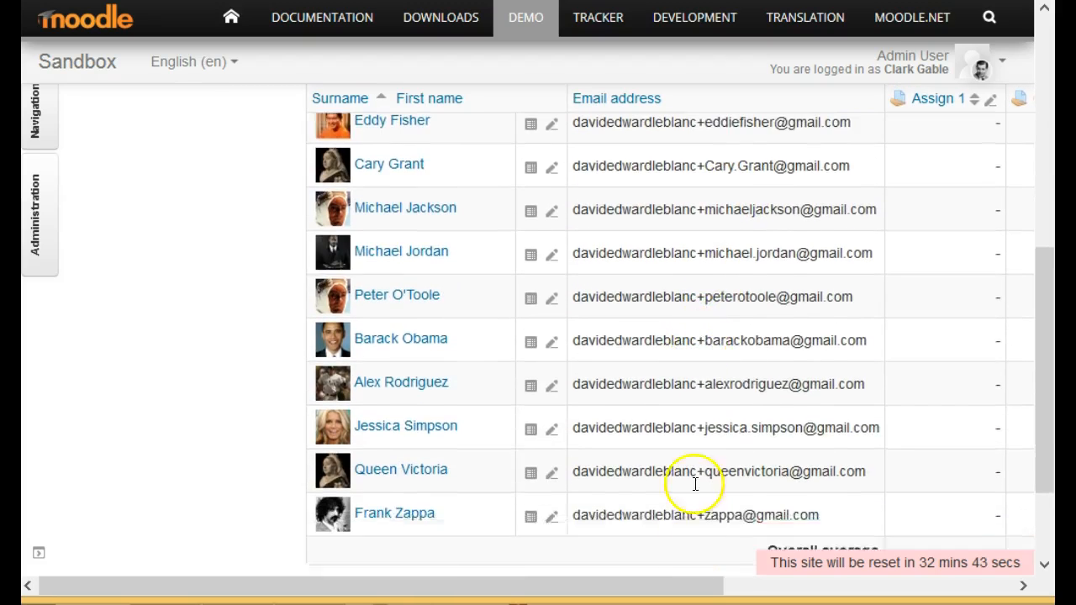
scroll(695, 484, "down", 1)
left_click_drag(653, 577, 975, 581)
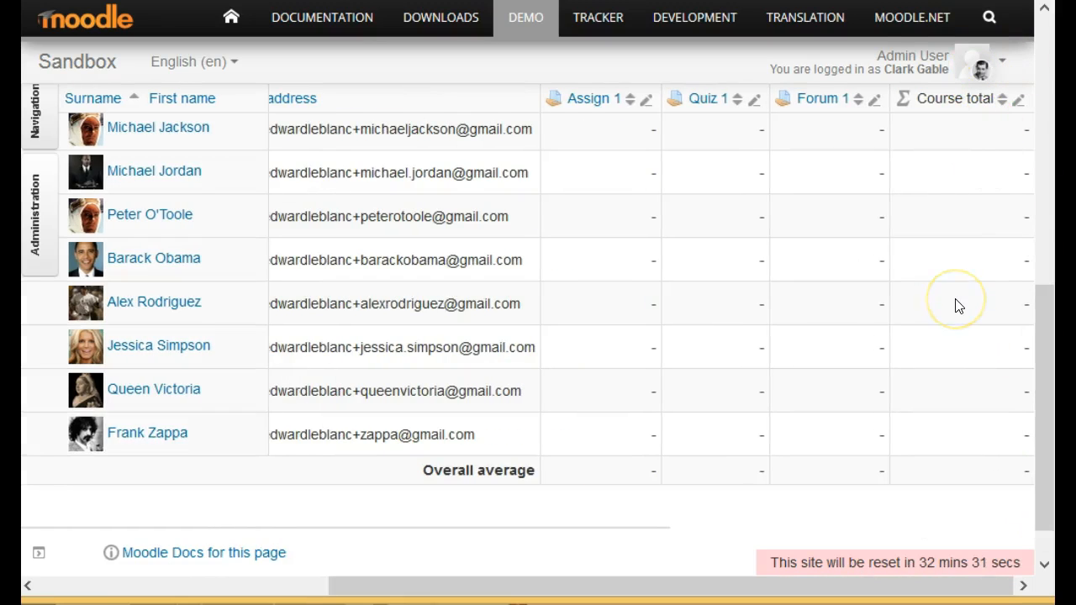
scroll(959, 306, "up", 4)
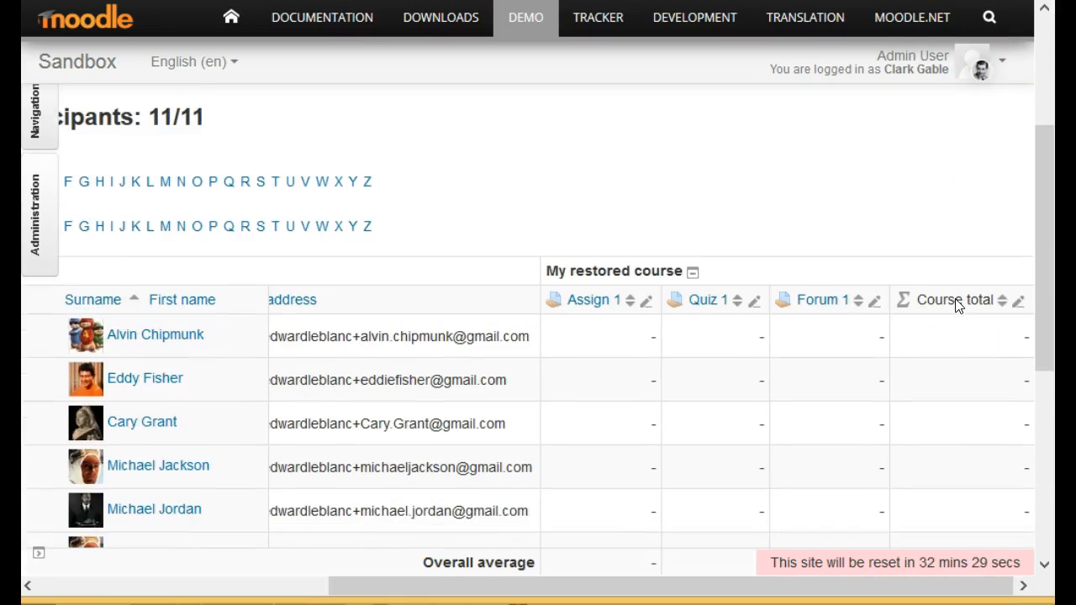
scroll(958, 302, "up", 3)
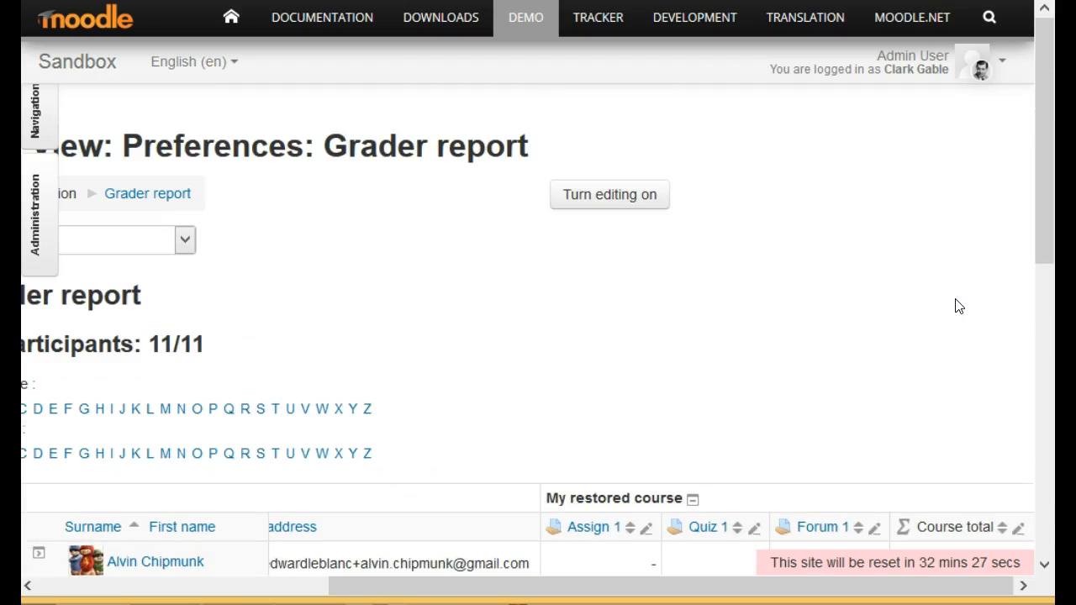
Switch the gradebook to the Categories and items setup and start adding a new grade category.
left_click_drag(593, 597, 304, 596)
left_click(374, 242)
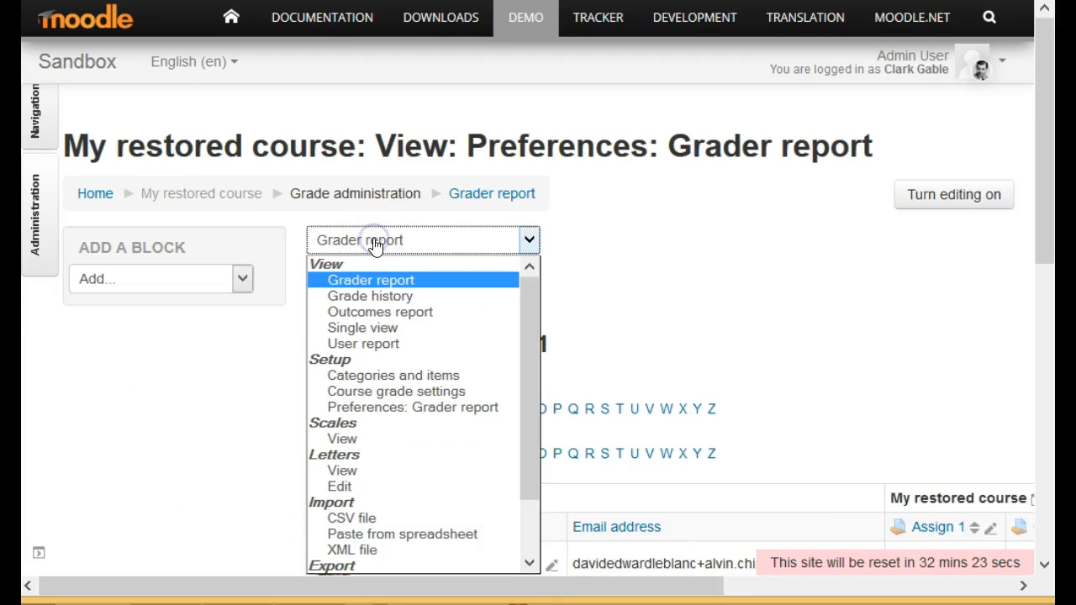
left_click(413, 375)
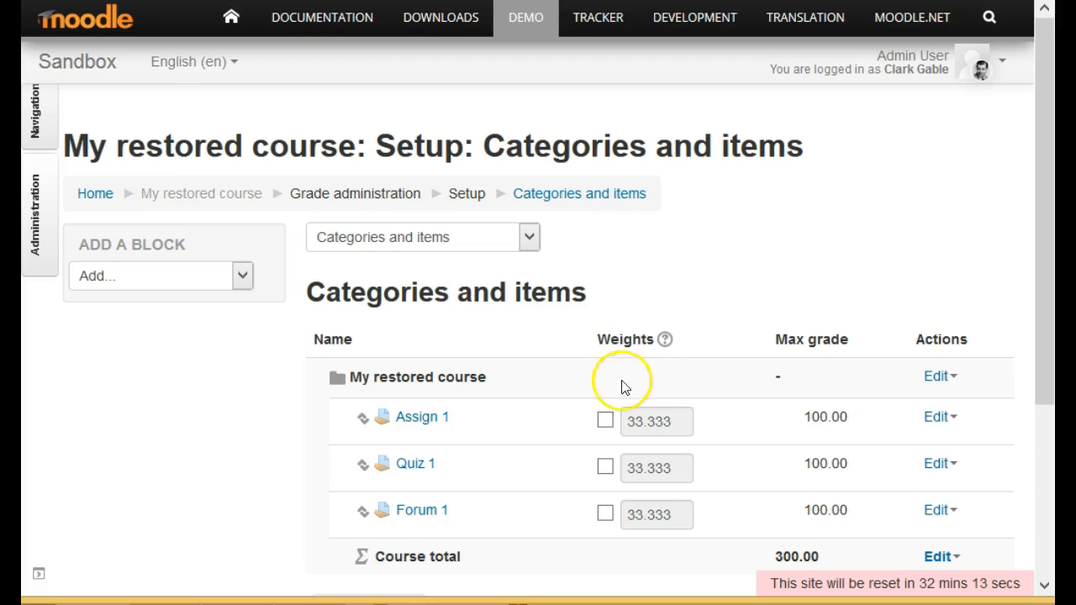
scroll(563, 429, "down", 3)
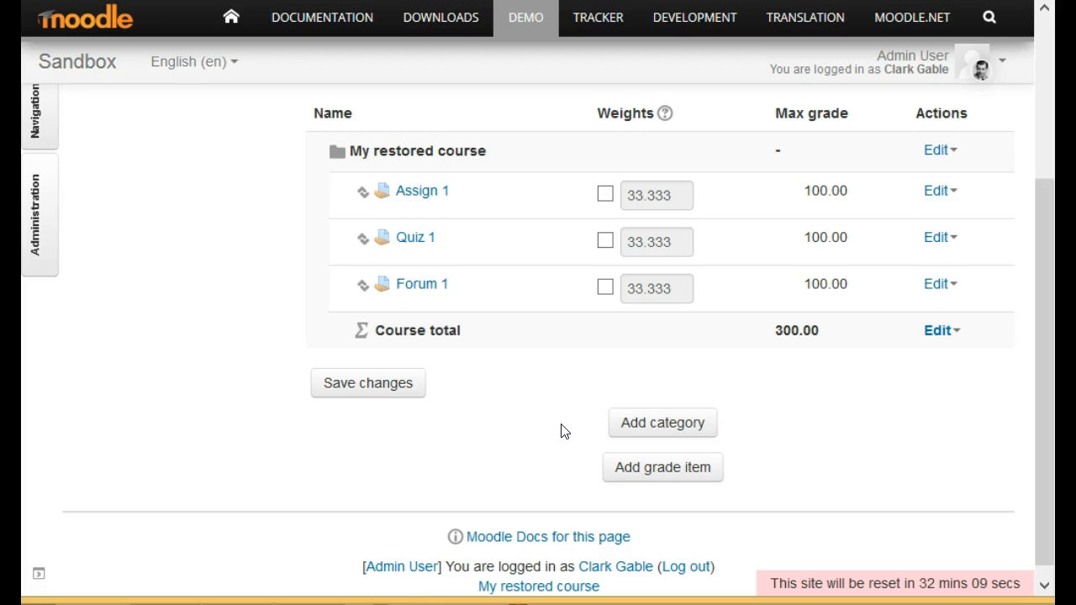
left_click(620, 423)
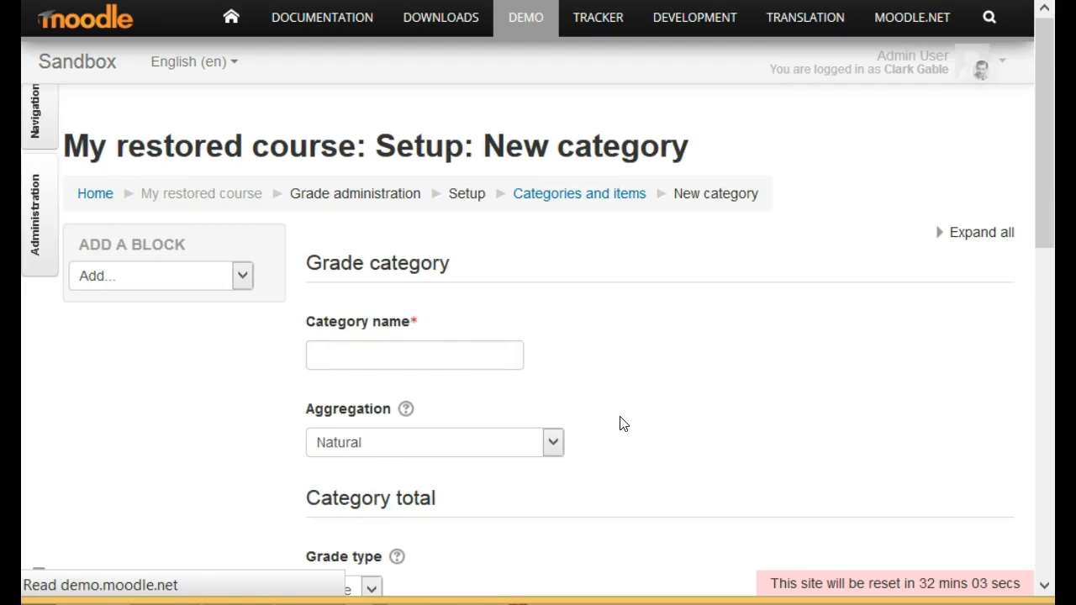
Name the new grade category "Assignments" and set its aggregation to Simple weighted mean of grades.
scroll(619, 423, "down", 2)
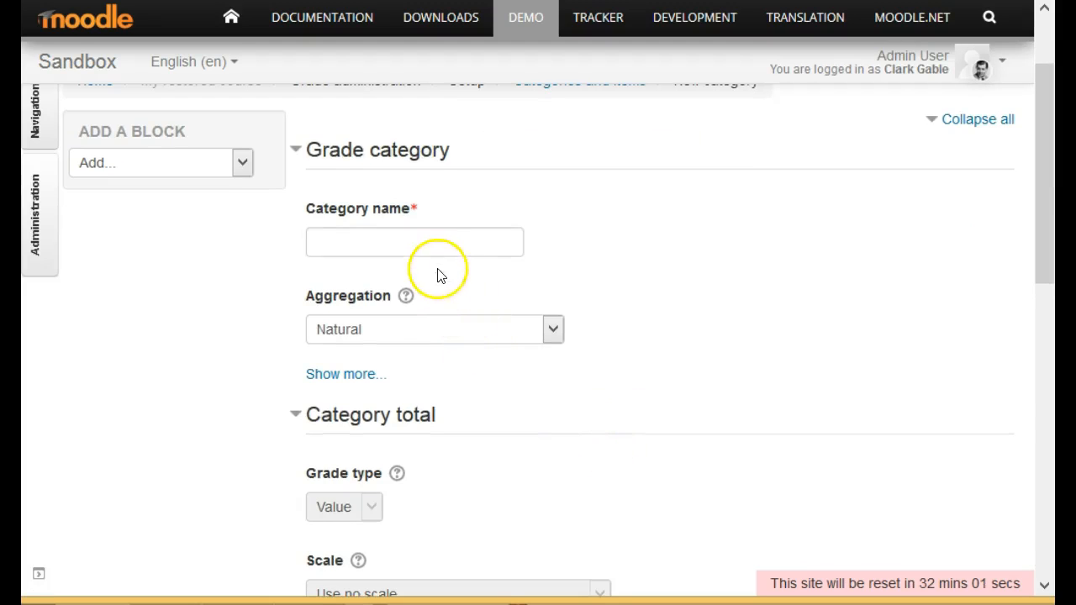
left_click(435, 247)
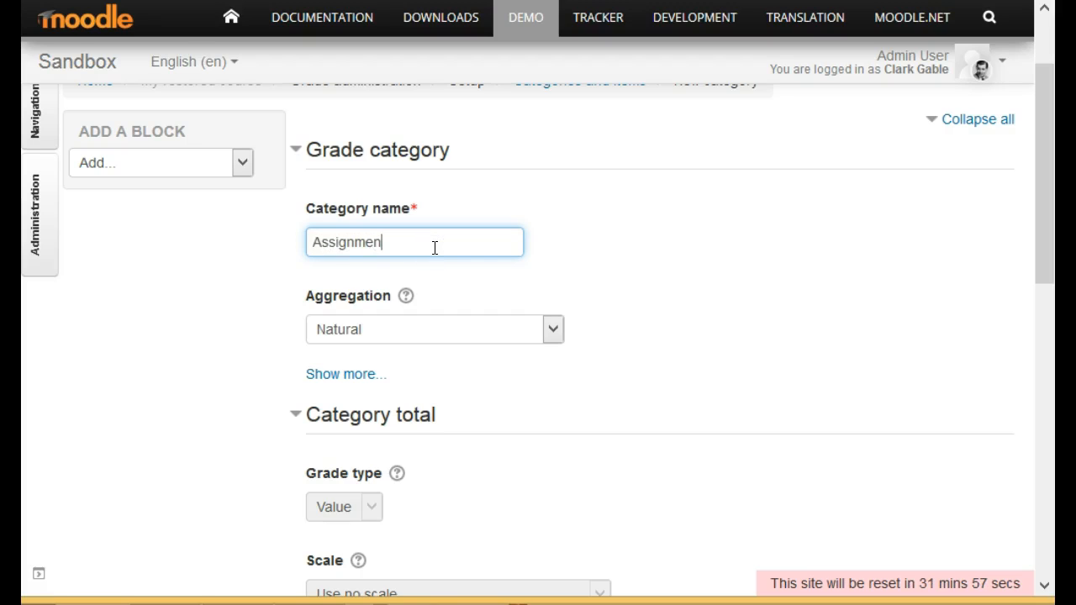
scroll(781, 436, "down", 4)
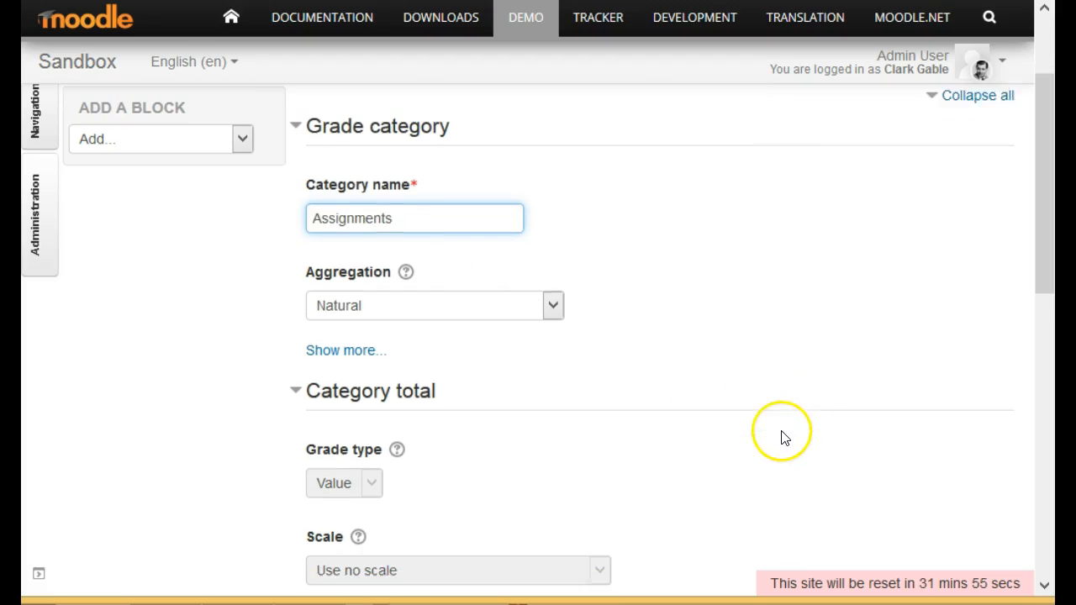
scroll(781, 438, "down", 4)
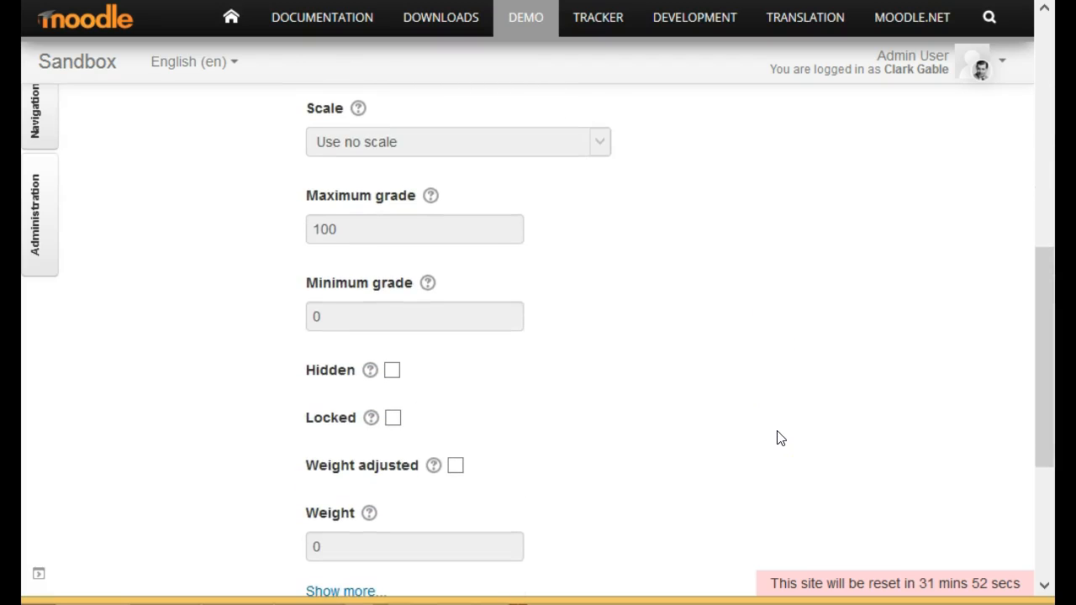
scroll(782, 438, "down", 2)
scroll(781, 438, "up", 8)
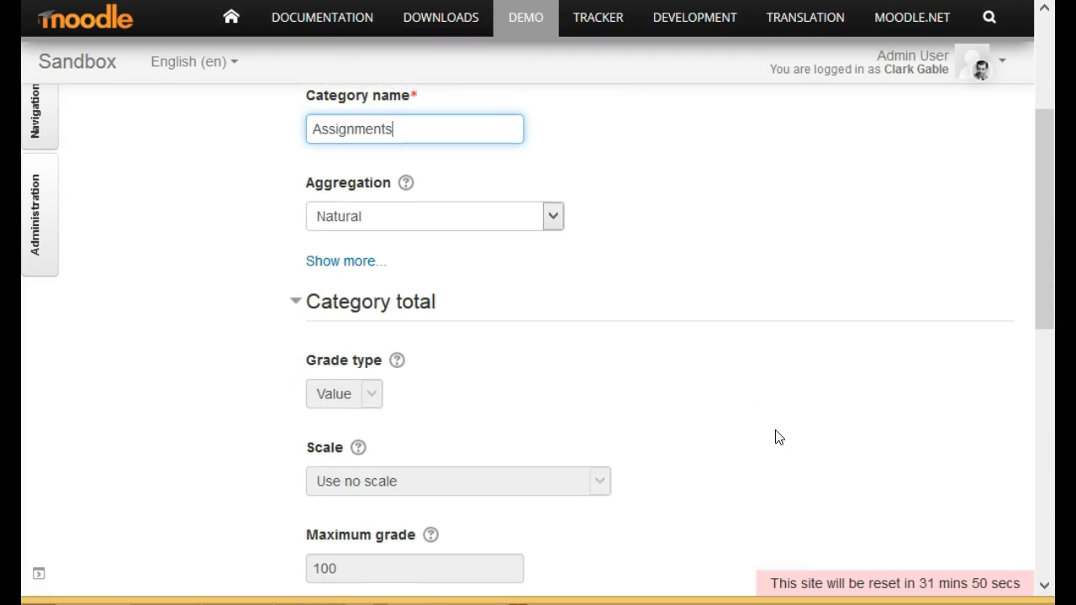
left_click(551, 220)
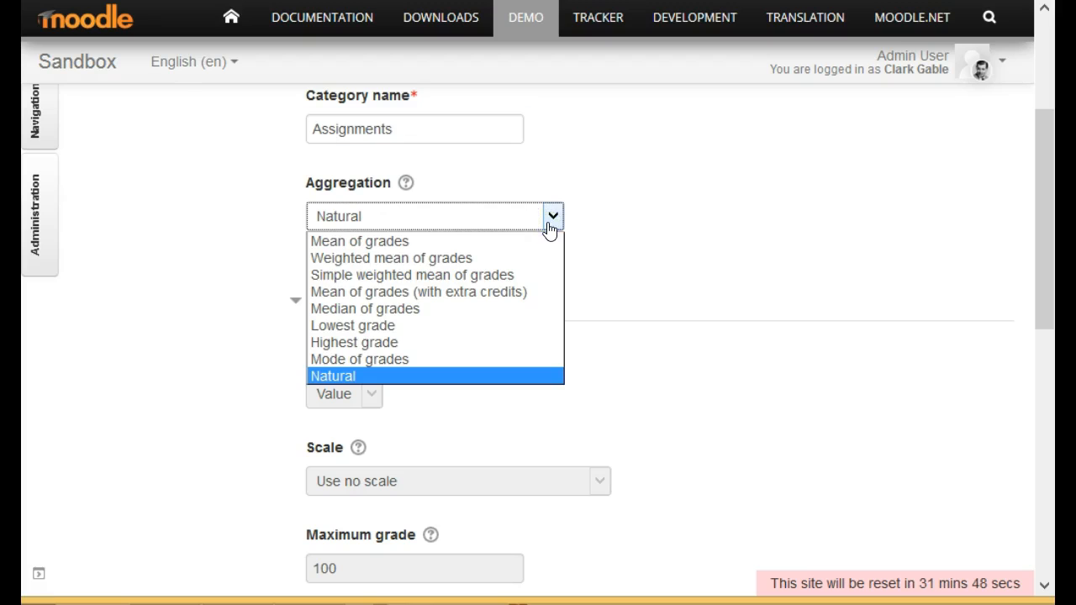
left_click(512, 277)
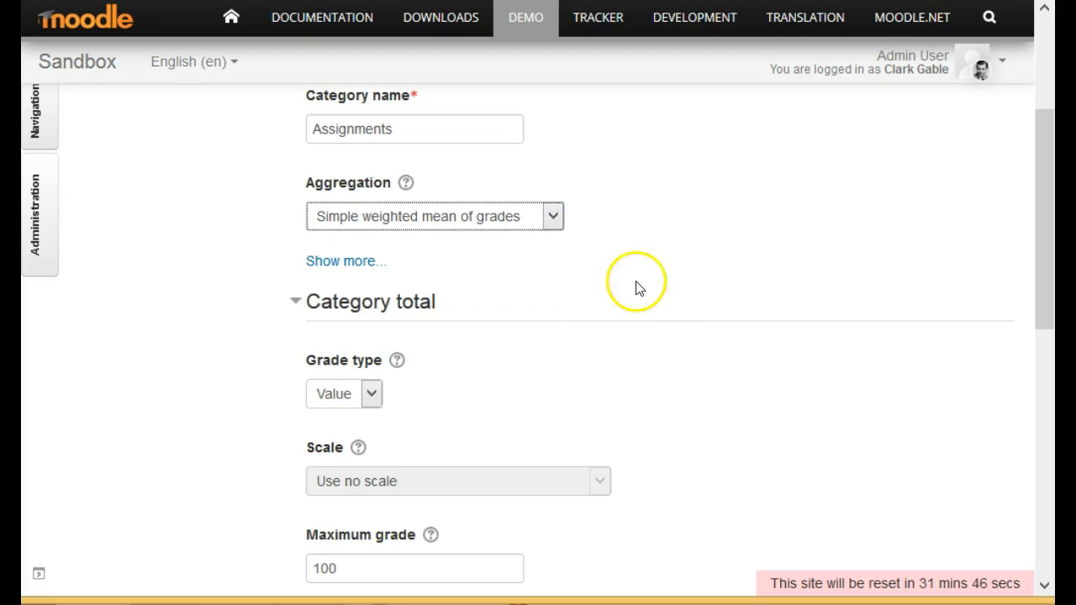
Review the remaining Assignments category settings, keep the defaults, and save the category.
scroll(656, 312, "down", 3)
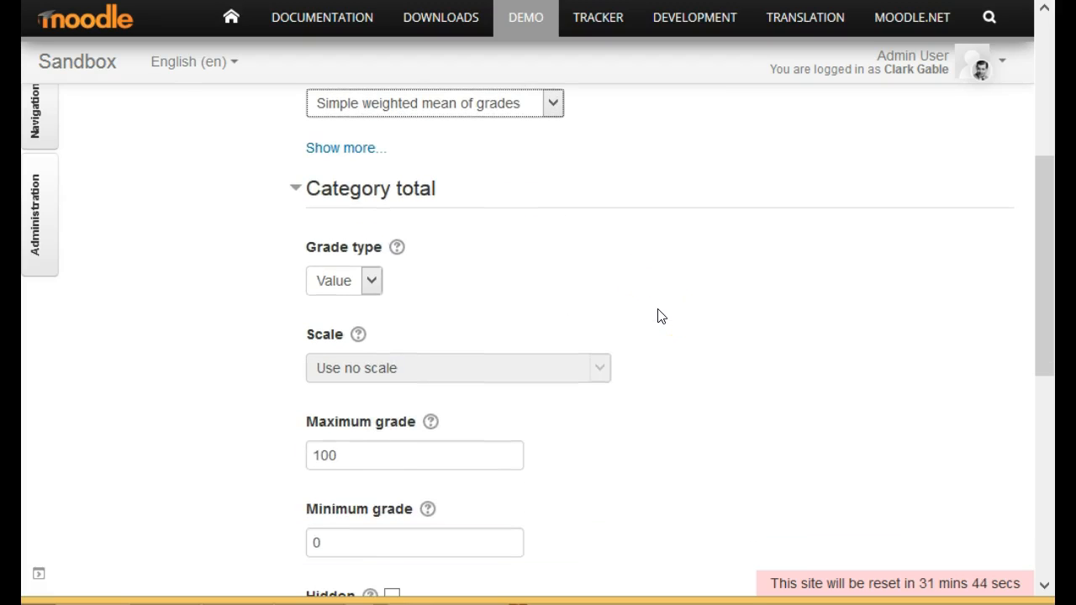
scroll(660, 315, "down", 9)
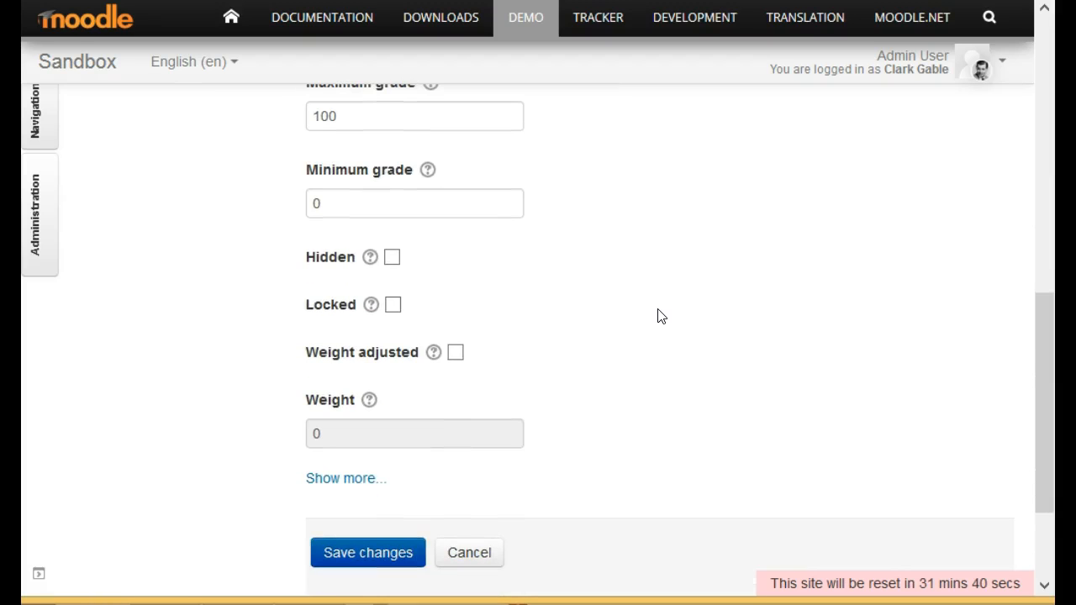
scroll(664, 322, "up", 12)
scroll(658, 323, "up", 6)
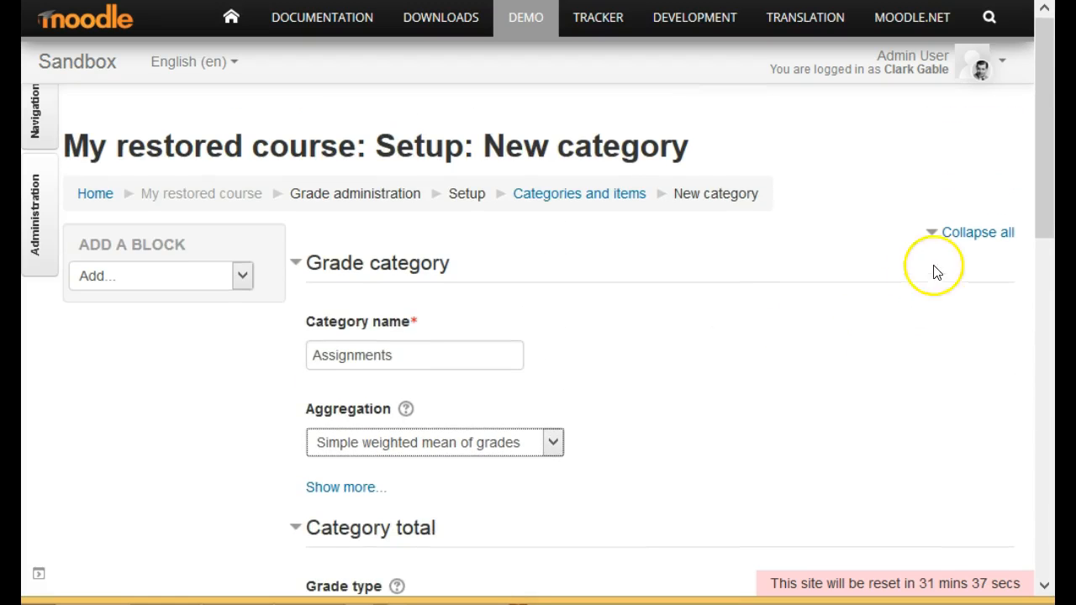
left_click_drag(1039, 222, 1005, 532)
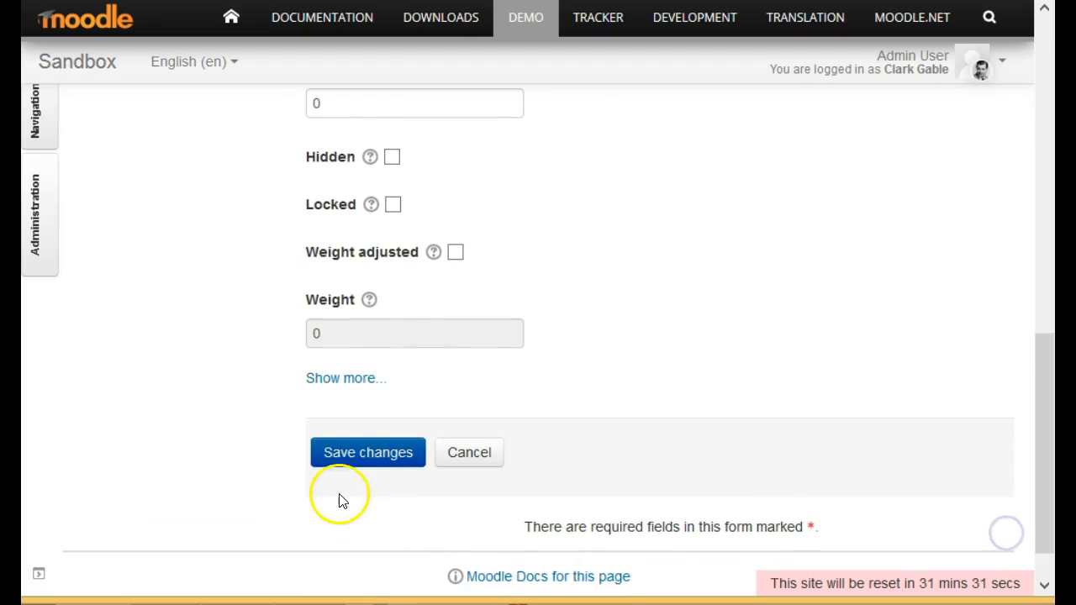
left_click(348, 461)
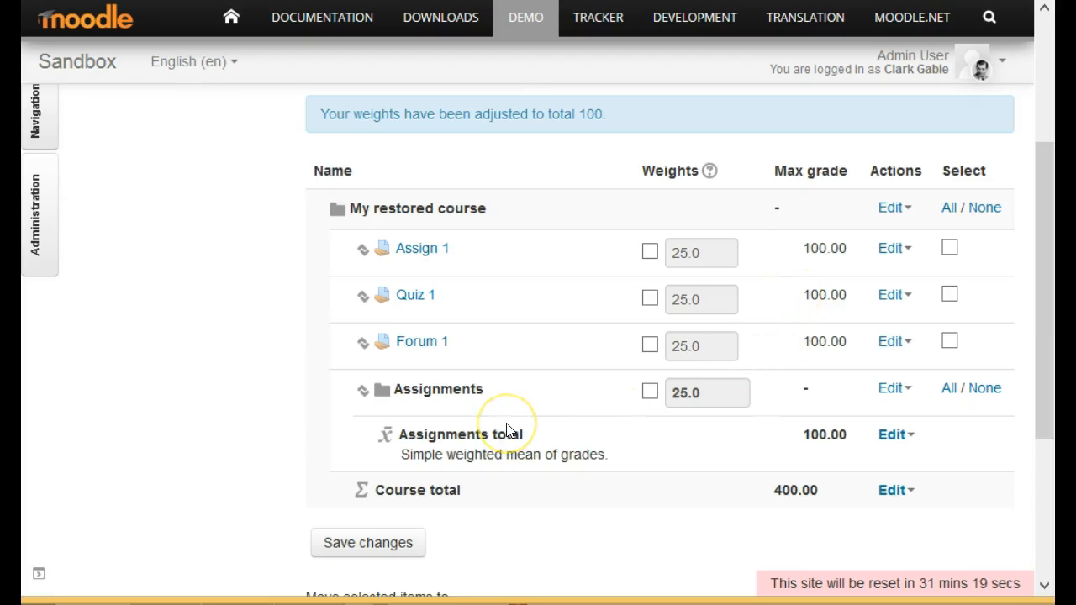
Start another grade category in the gradebook setup and name it "Discussions".
scroll(506, 430, "down", 2)
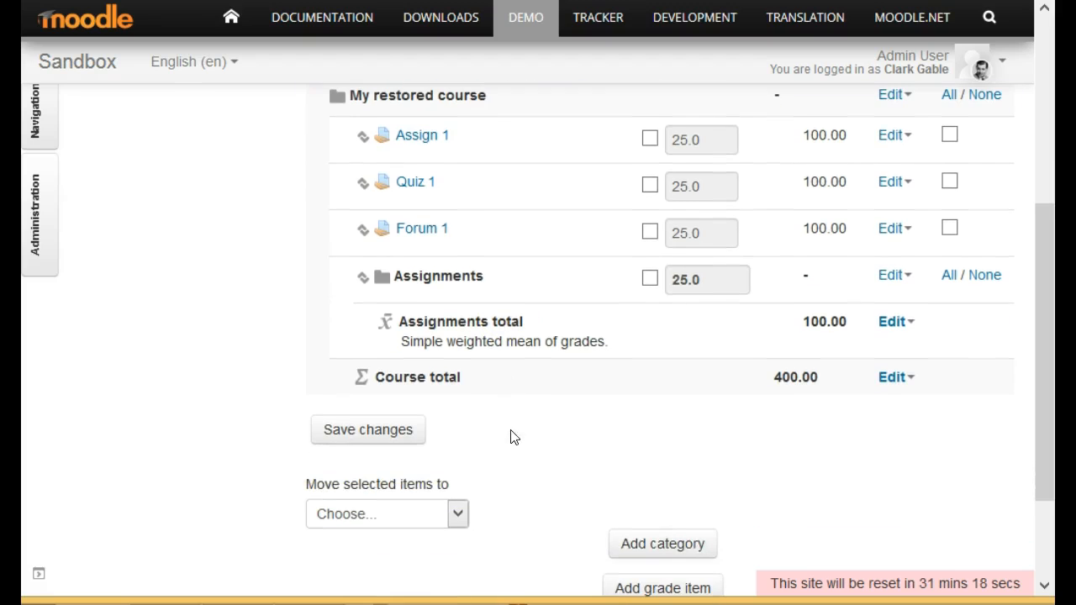
left_click(658, 548)
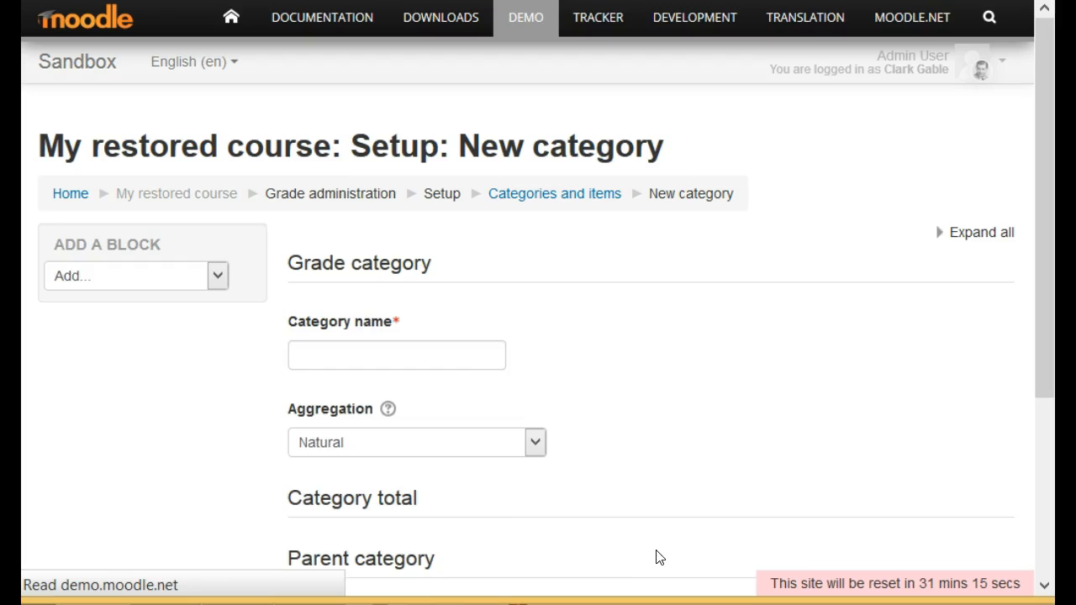
left_click(425, 354)
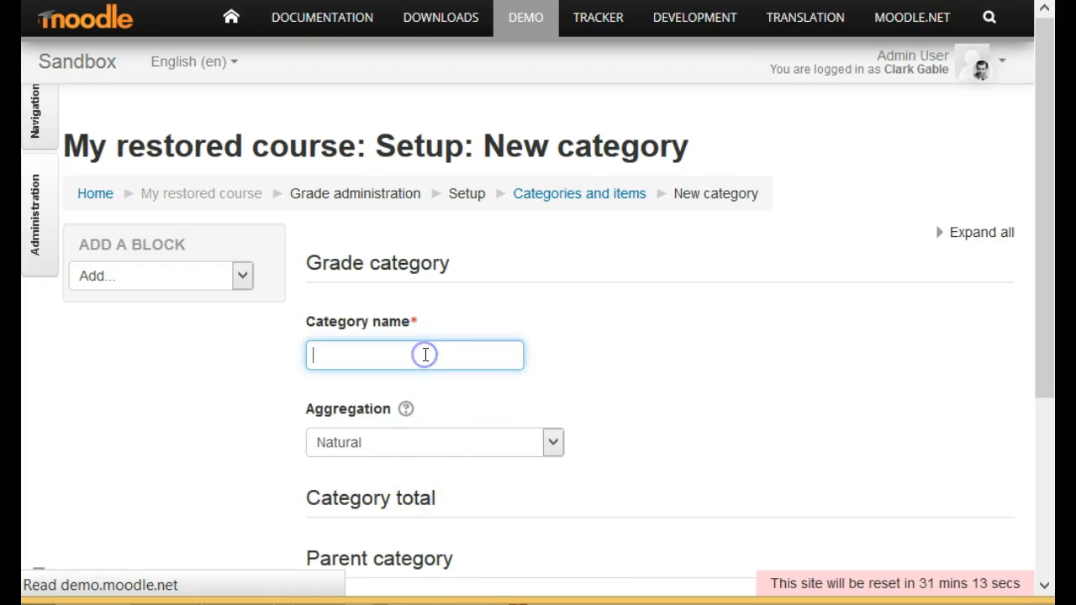
type("Discussions")
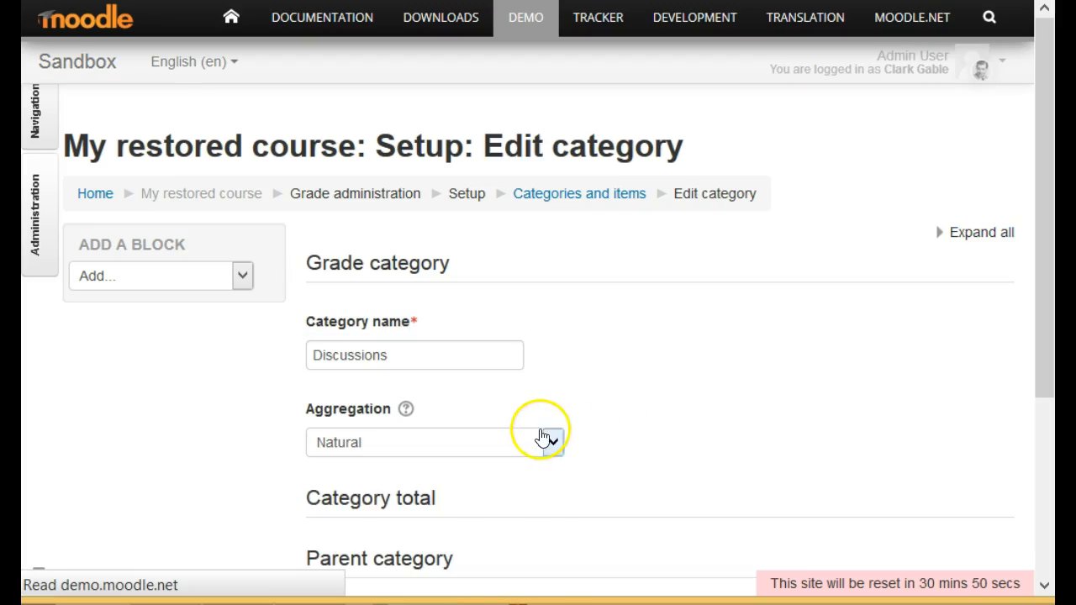
Set the Discussions category's aggregation to Simple weighted mean of grades and save the category.
left_click(548, 439)
left_click(547, 440)
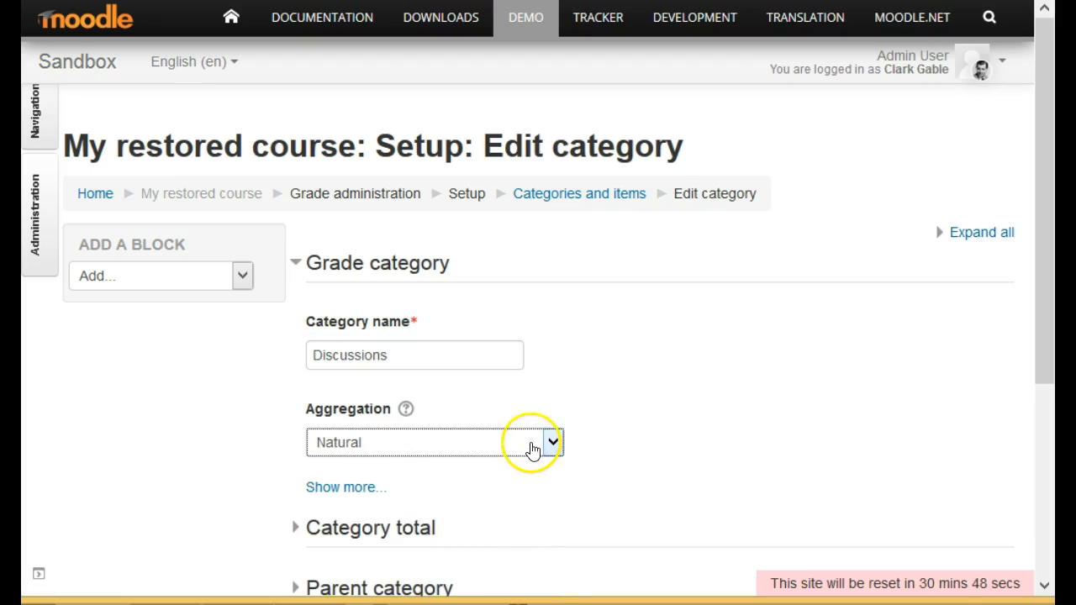
left_click(529, 443)
left_click(519, 502)
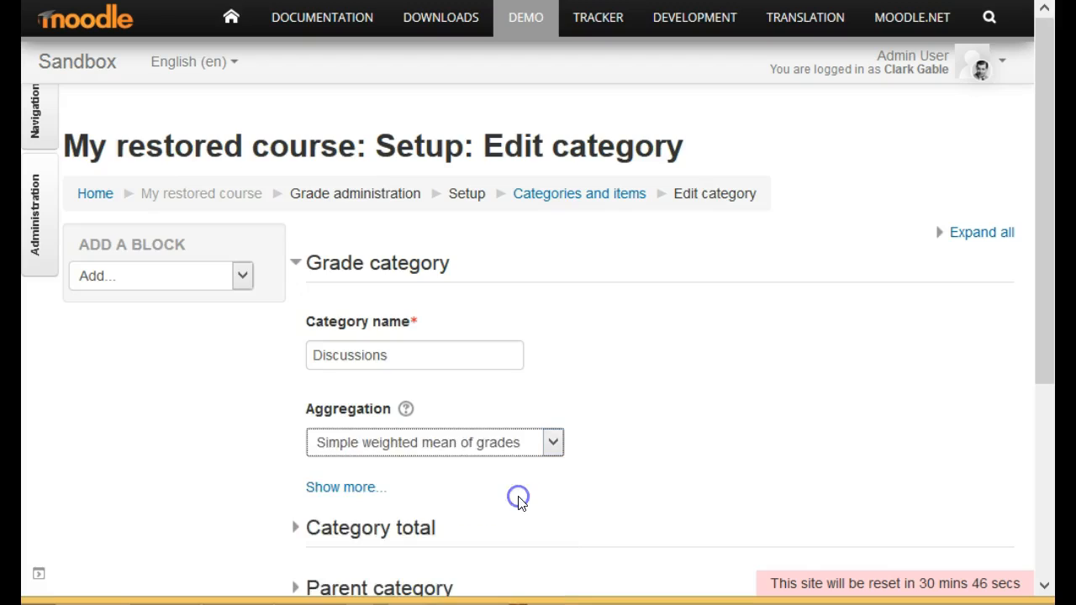
scroll(748, 445, "down", 3)
left_click(393, 401)
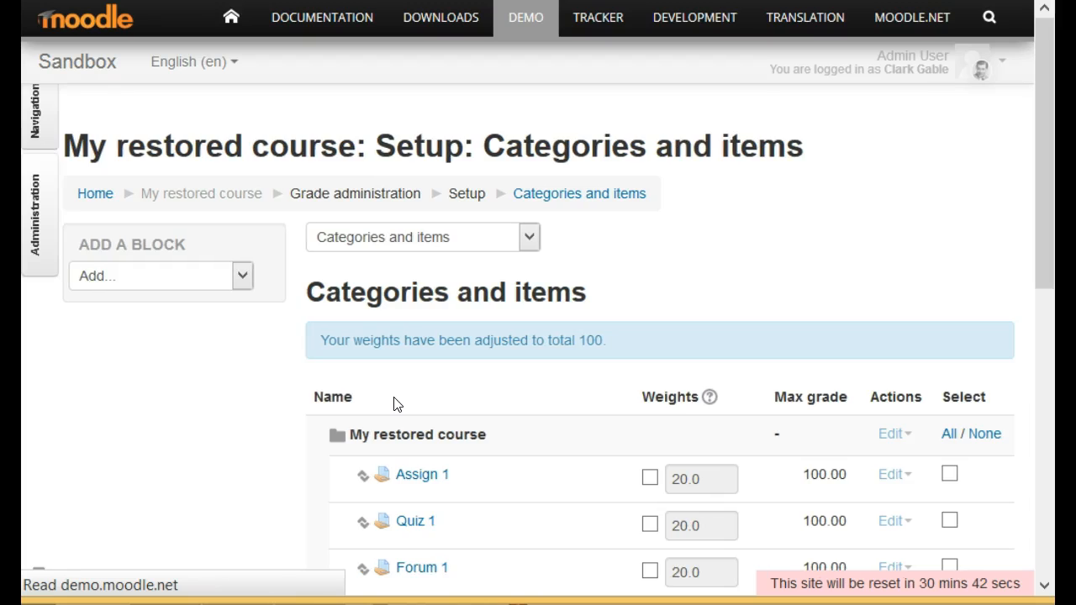
Start a third grade category in the gradebook setup and name it "Tests".
scroll(503, 460, "down", 5)
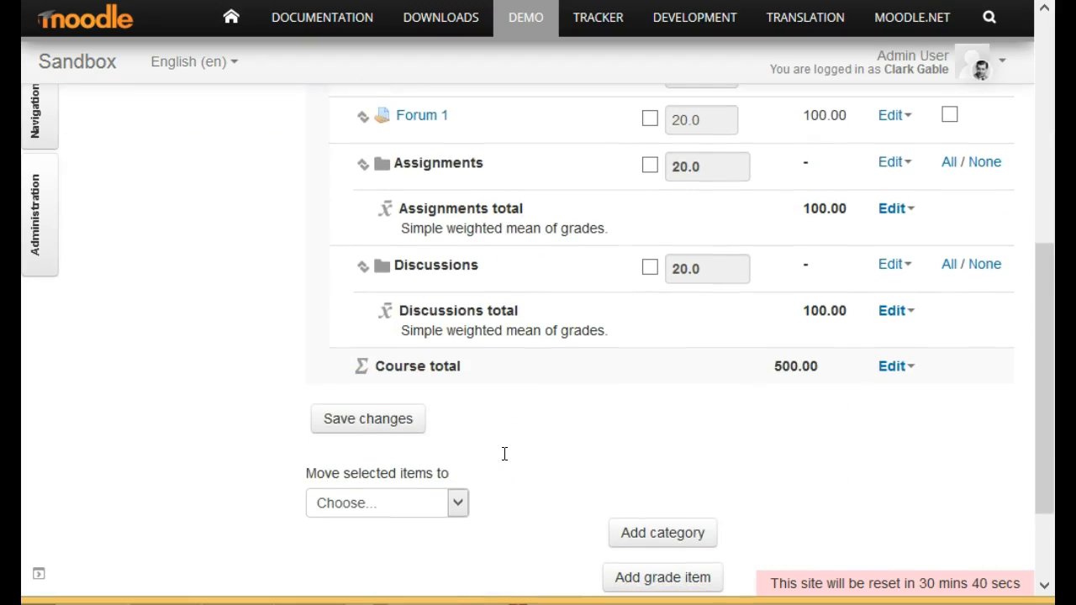
scroll(516, 513, "down", 2)
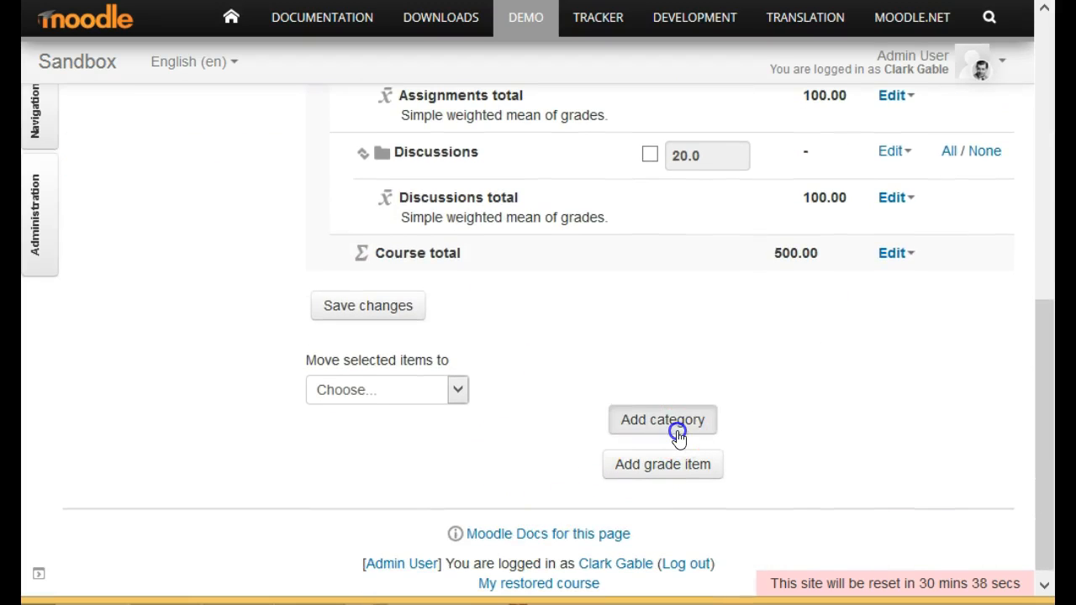
left_click(678, 433)
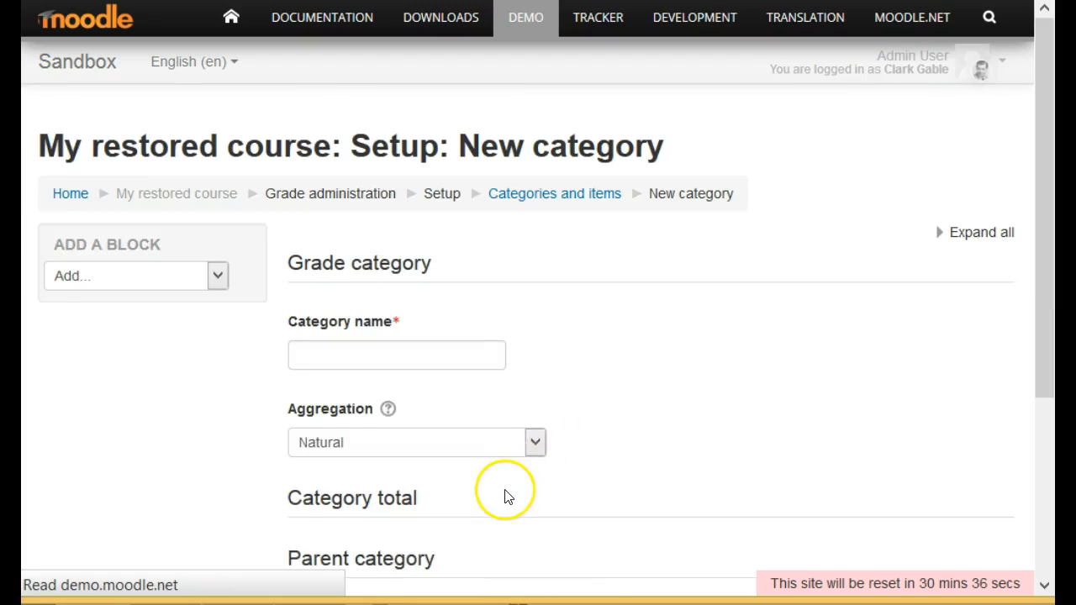
left_click(422, 351)
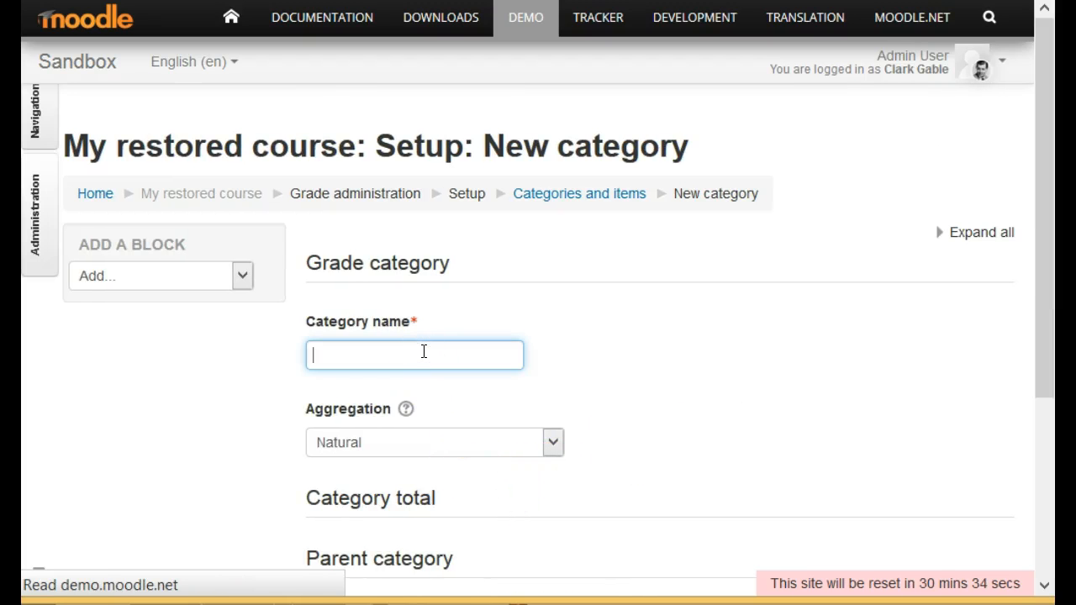
type("Tests")
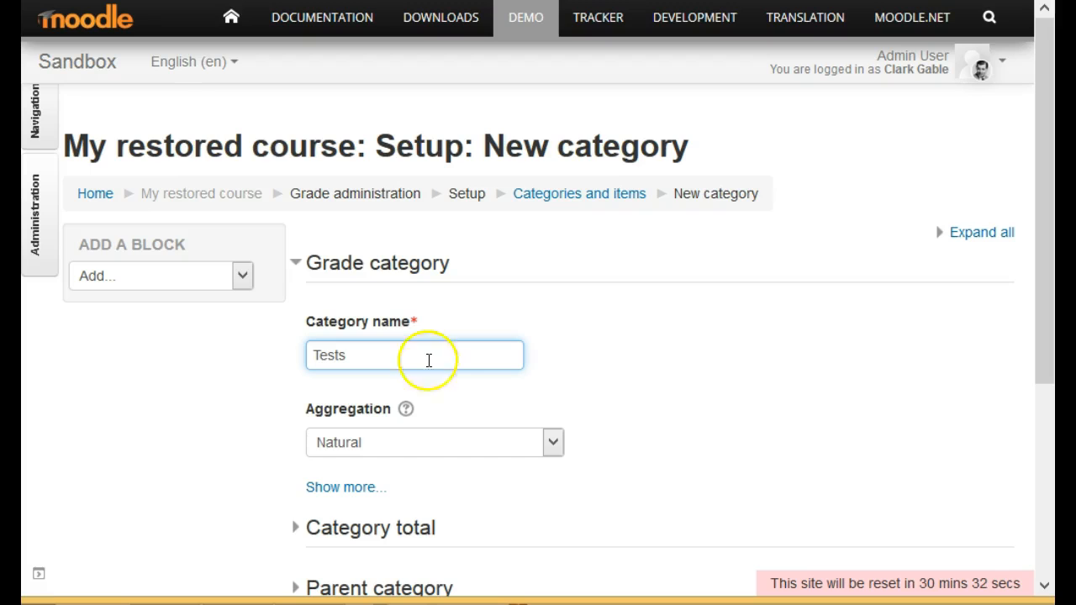
Set the Tests category's aggregation to Simple weighted mean of grades and save the category.
left_click(435, 442)
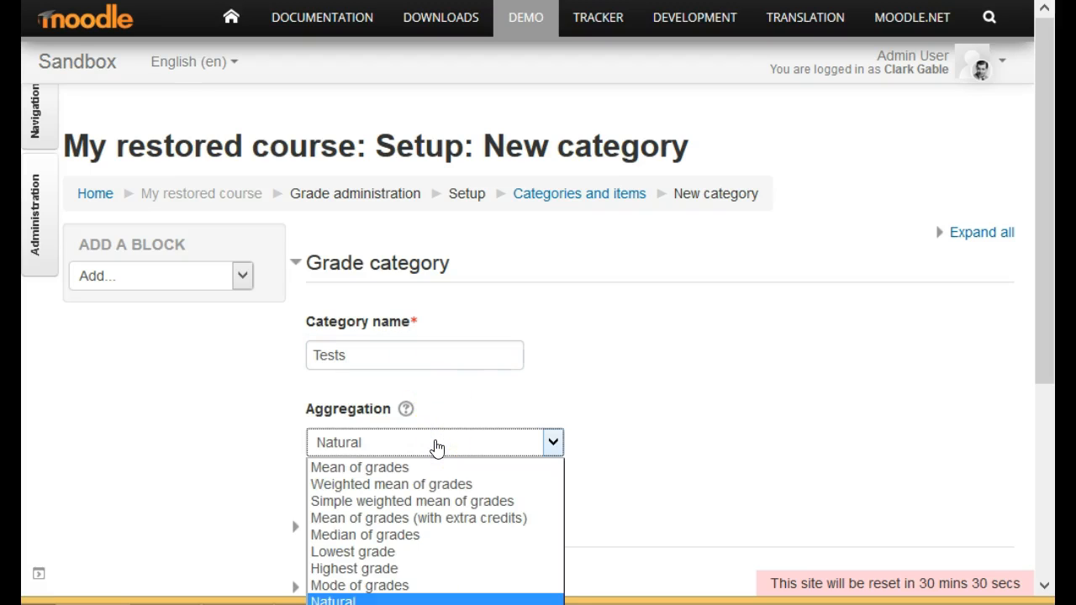
left_click(426, 498)
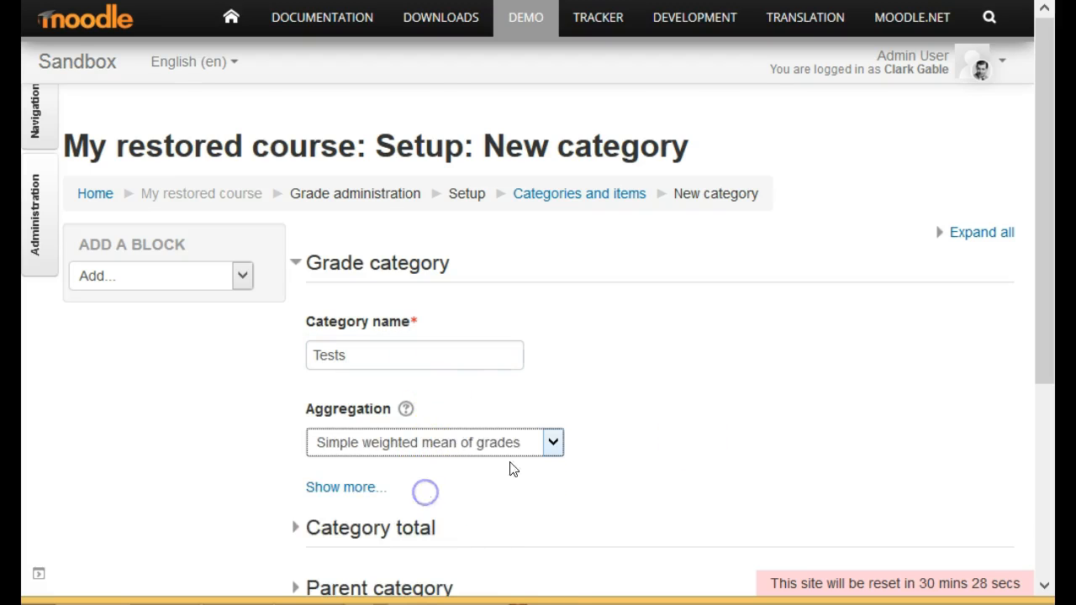
scroll(831, 425, "down", 3)
left_click(402, 411)
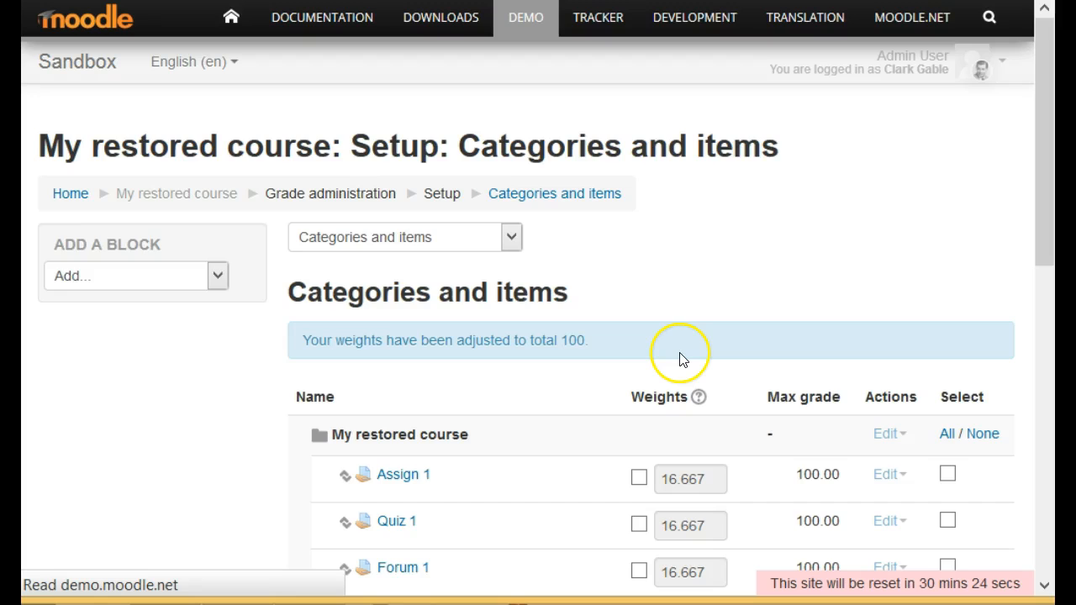
Move the Assign 1 grade item into the Assignments category.
scroll(639, 366, "down", 2)
scroll(639, 370, "down", 3)
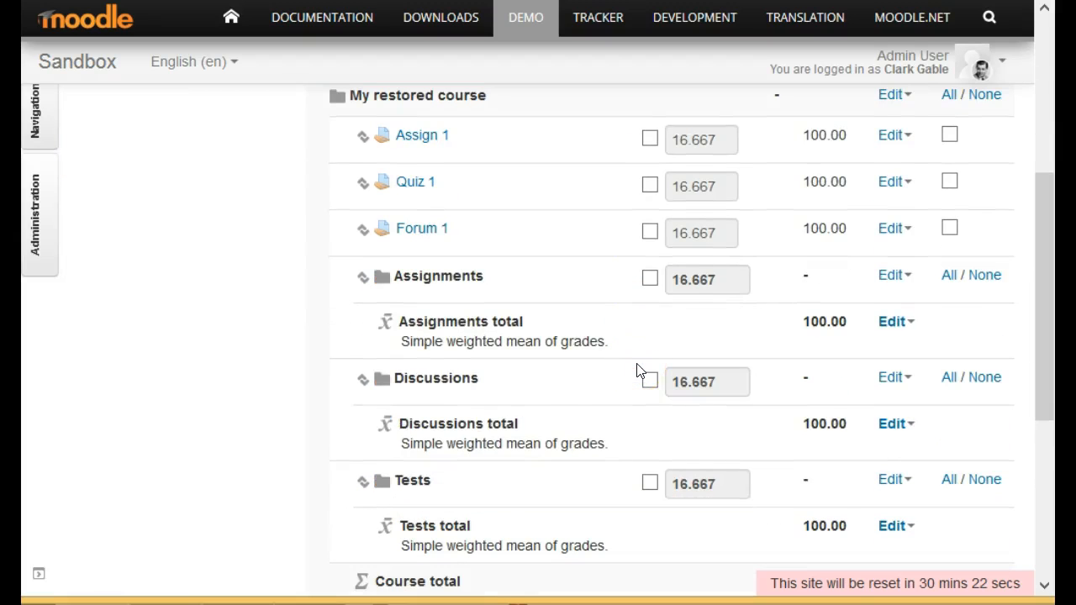
scroll(639, 372, "down", 2)
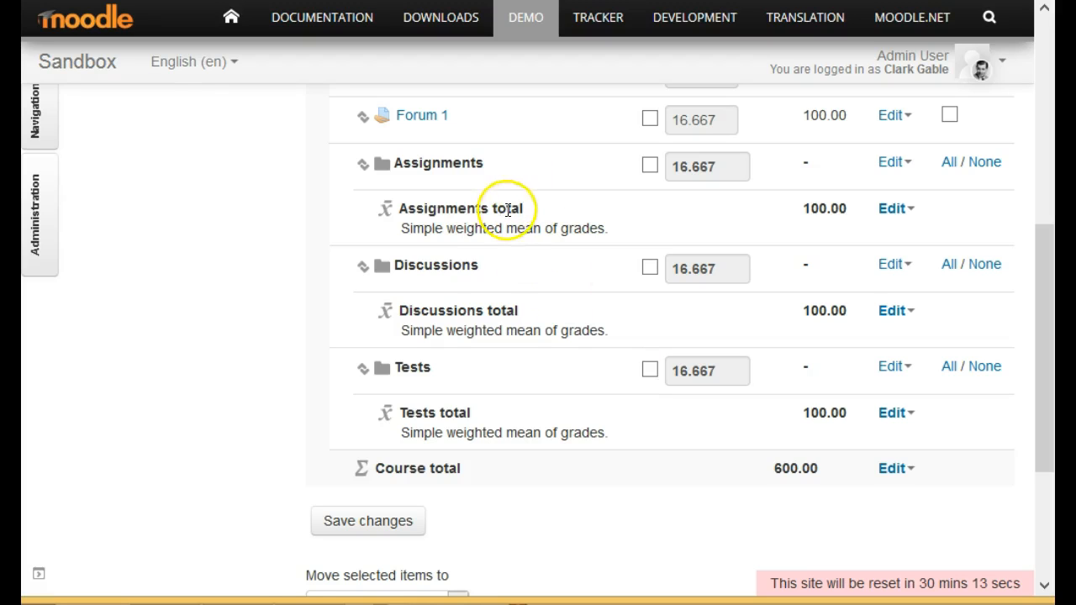
scroll(505, 169, "up", 3)
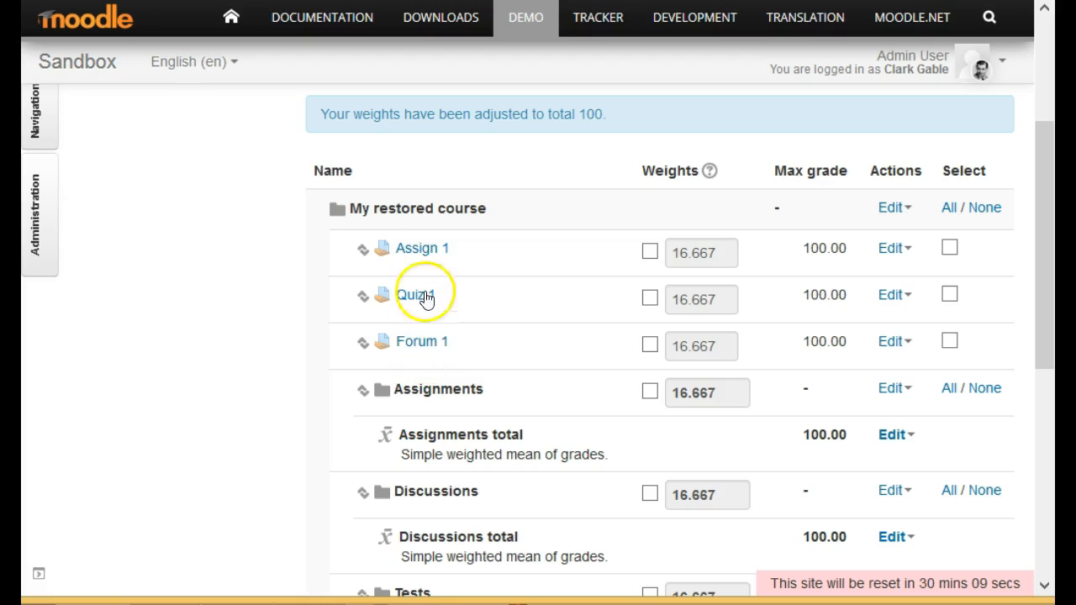
scroll(185, 429, "down", 2)
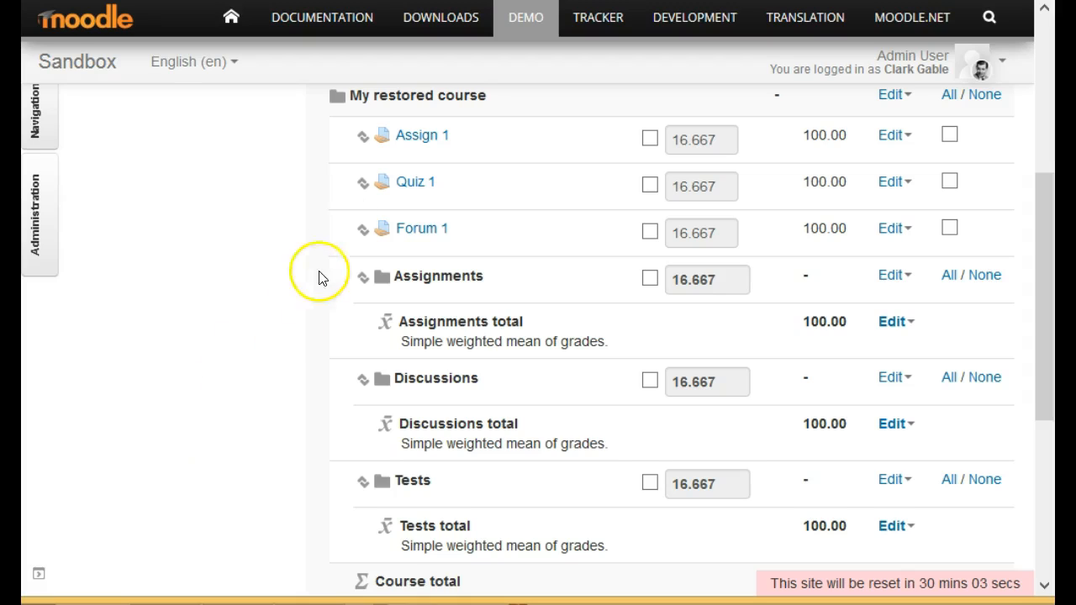
left_click(369, 141)
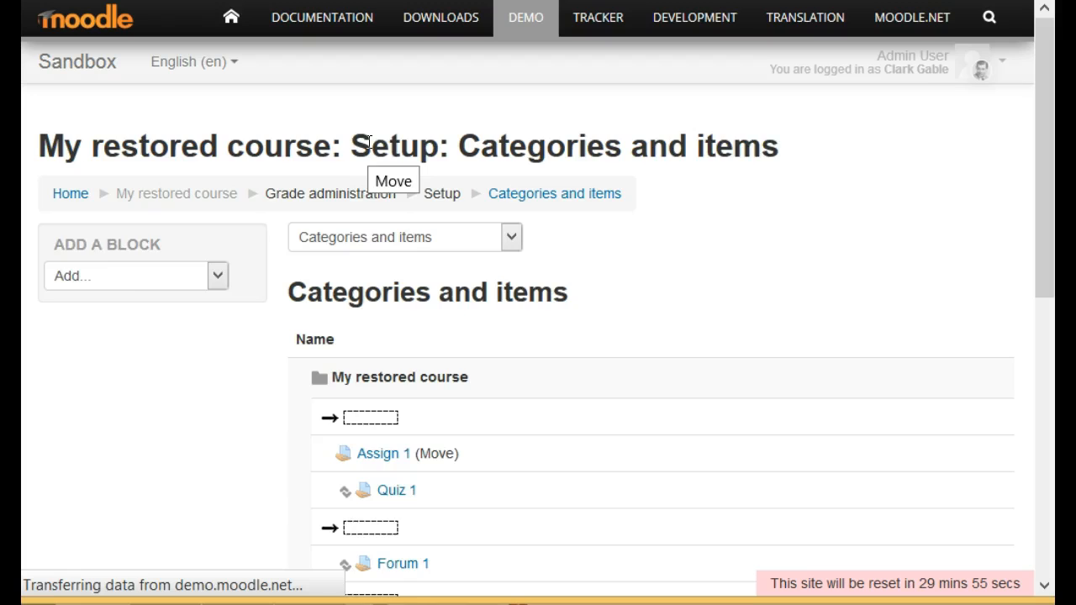
scroll(444, 393, "down", 3)
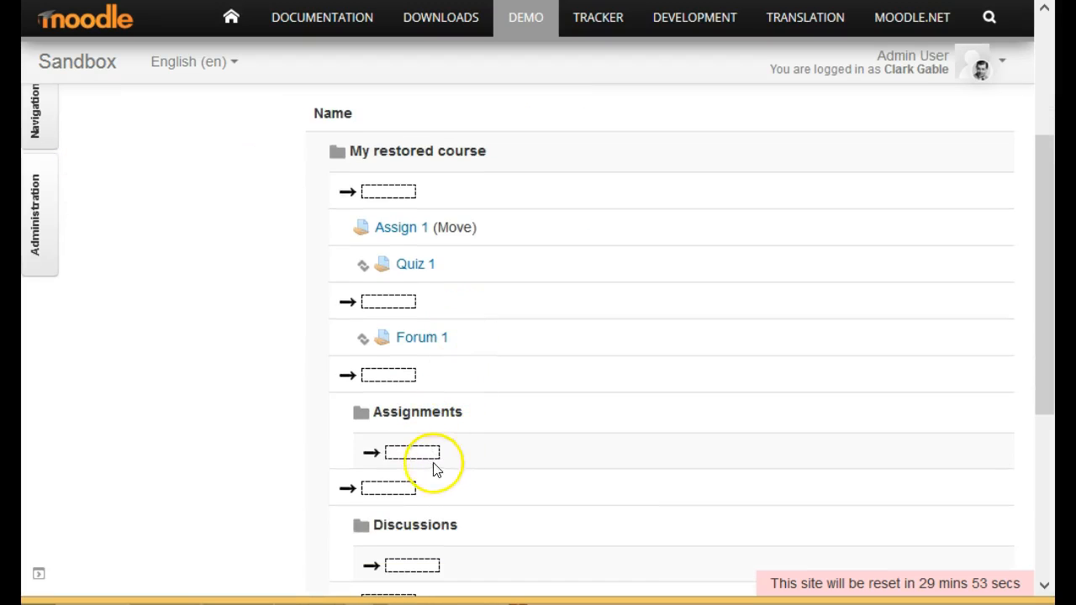
scroll(416, 492, "down", 1)
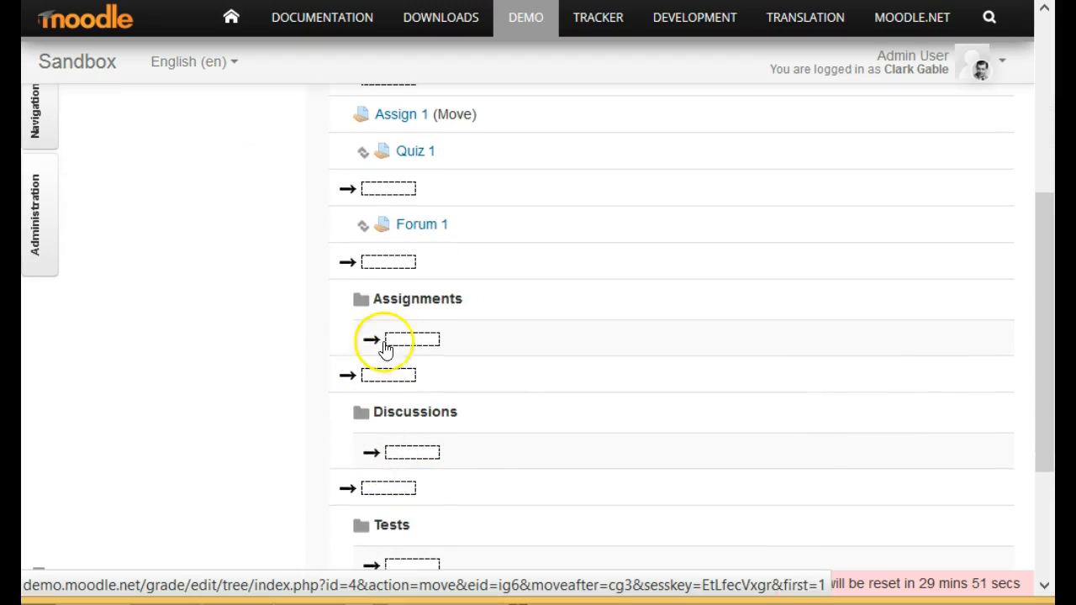
scroll(456, 530, "down", 2)
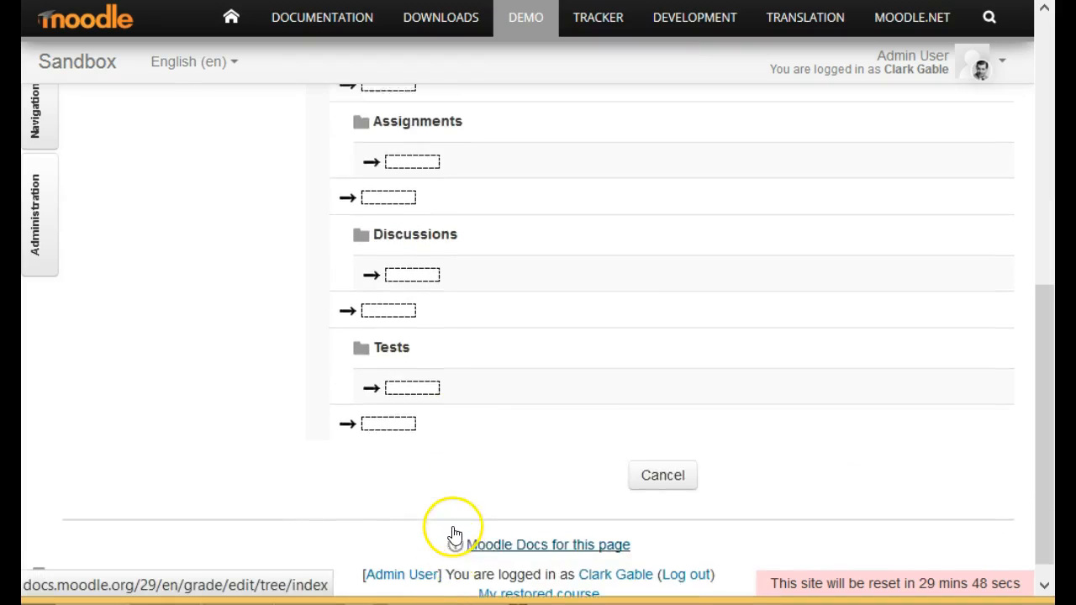
scroll(455, 535, "up", 2)
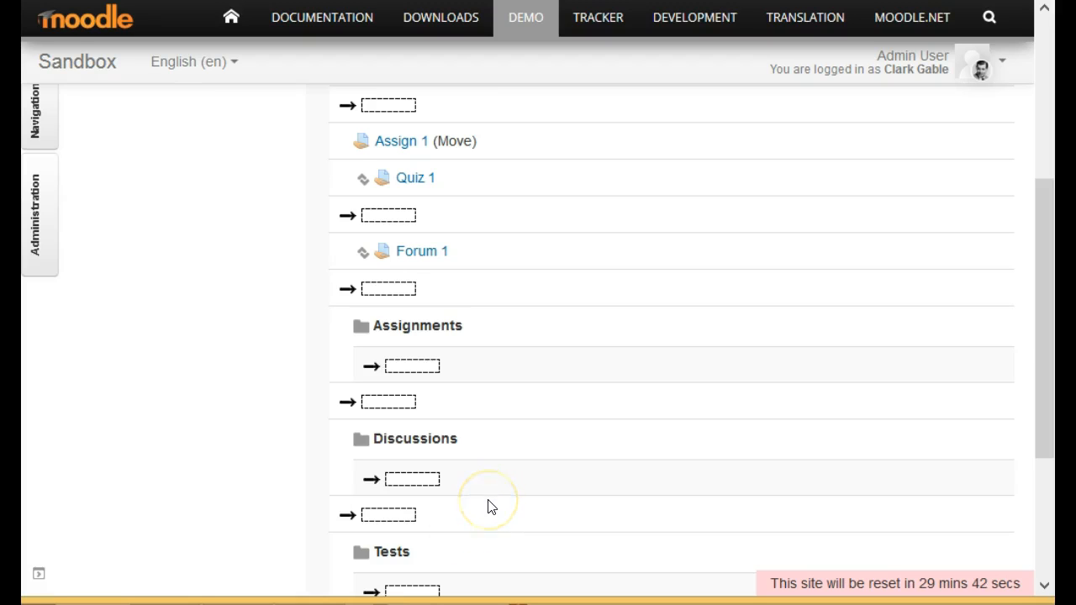
scroll(462, 417, "up", 1)
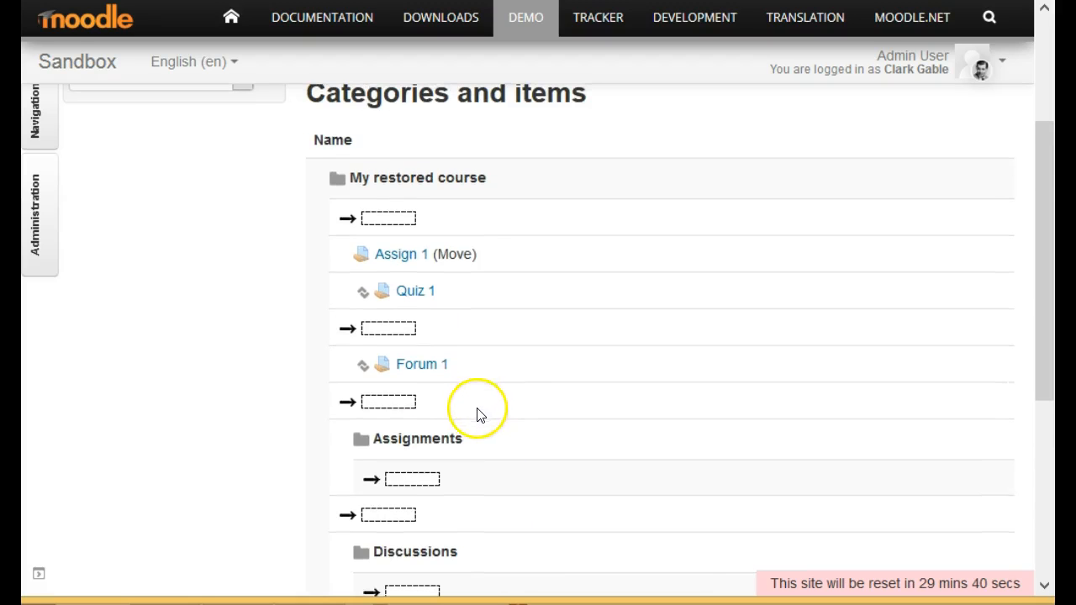
left_click(422, 483)
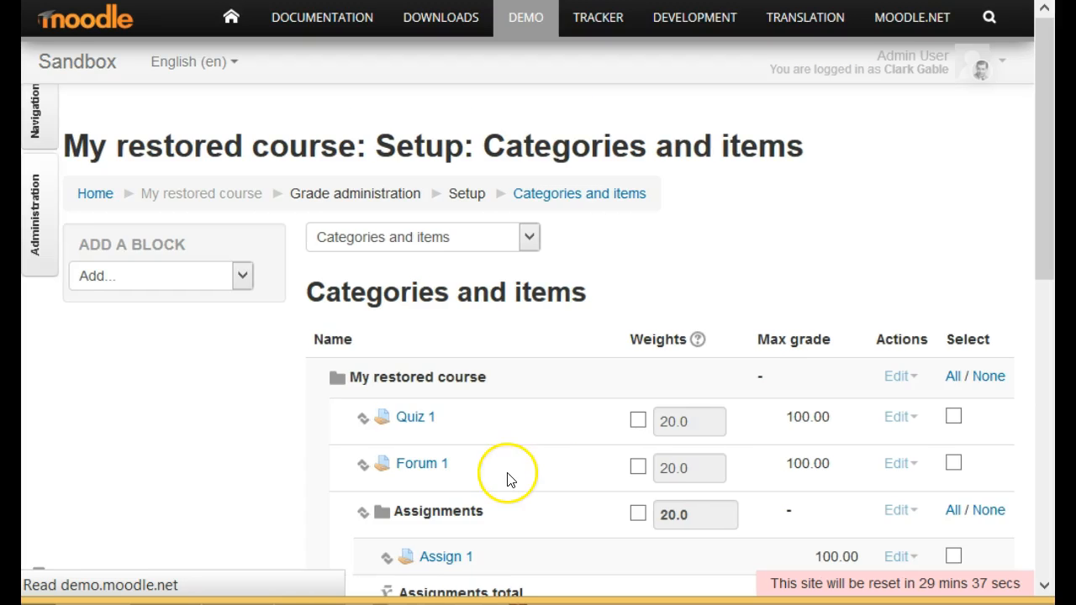
Move the Quiz 1 grade item into the Tests category.
left_click(360, 423)
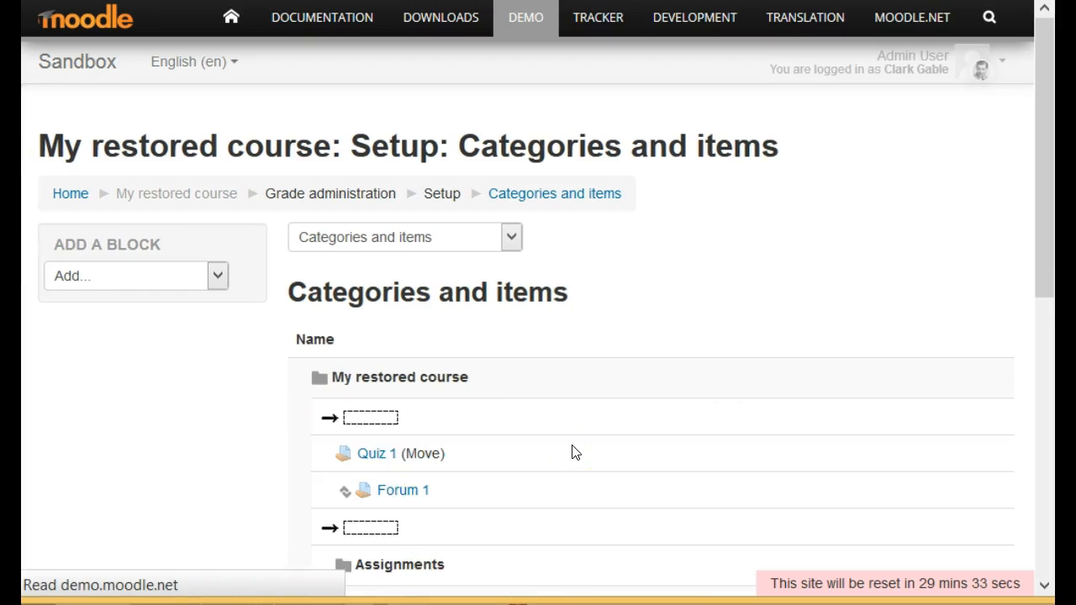
scroll(570, 454, "down", 5)
scroll(563, 468, "down", 1)
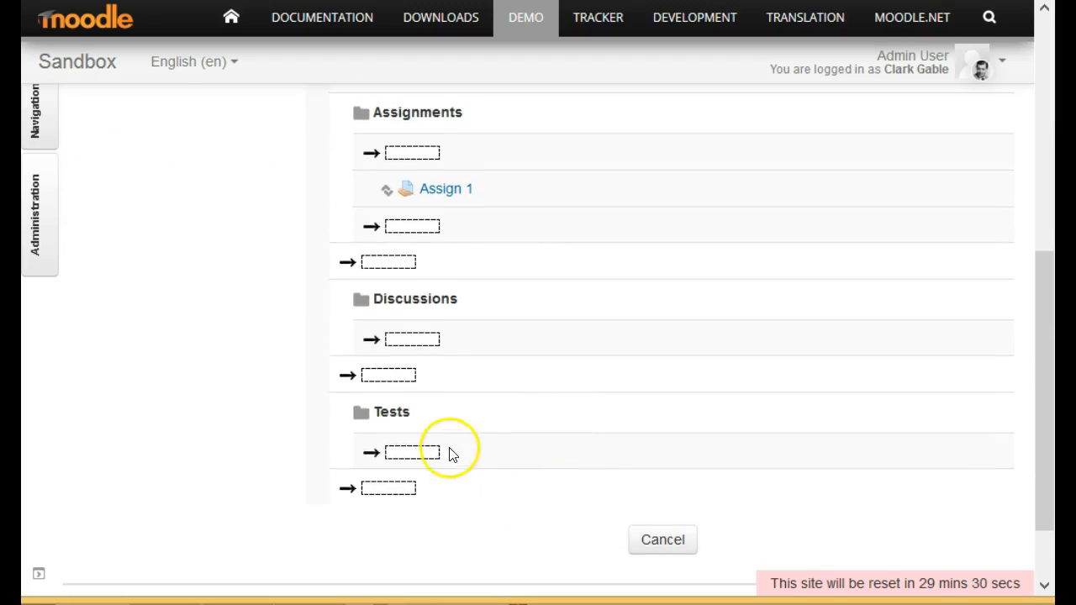
left_click(418, 458)
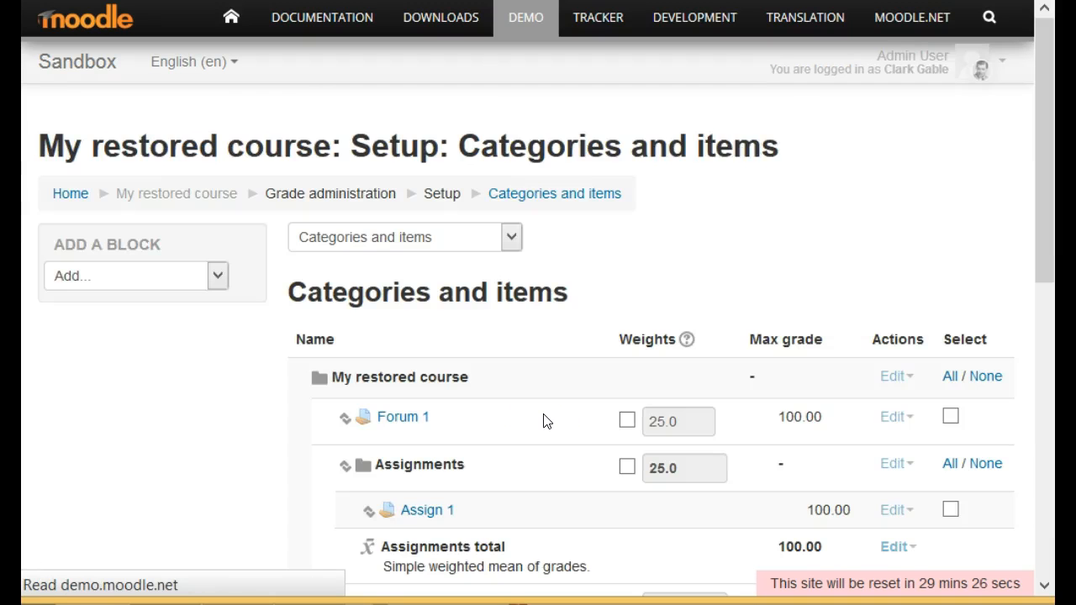
Move the Forum 1 grade item into the Discussions category.
left_click(365, 422)
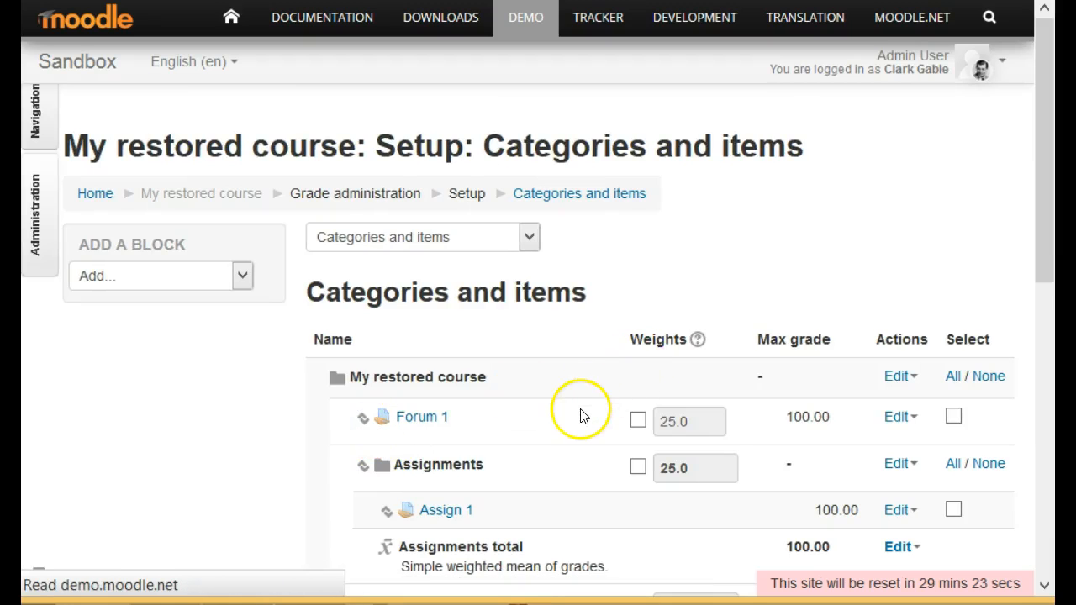
scroll(585, 418, "down", 3)
scroll(587, 427, "down", 1)
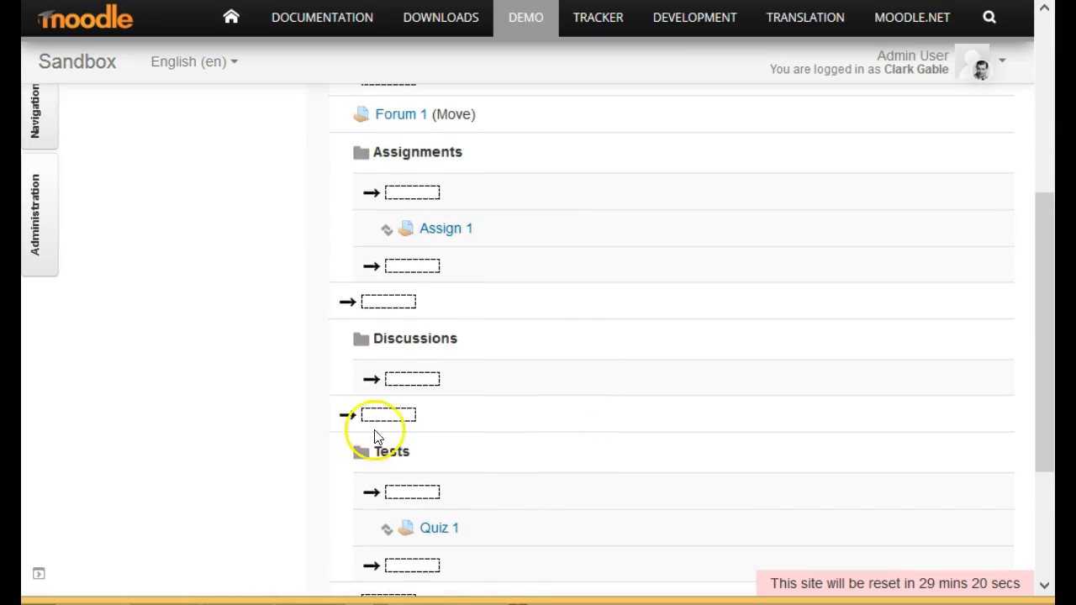
left_click(418, 385)
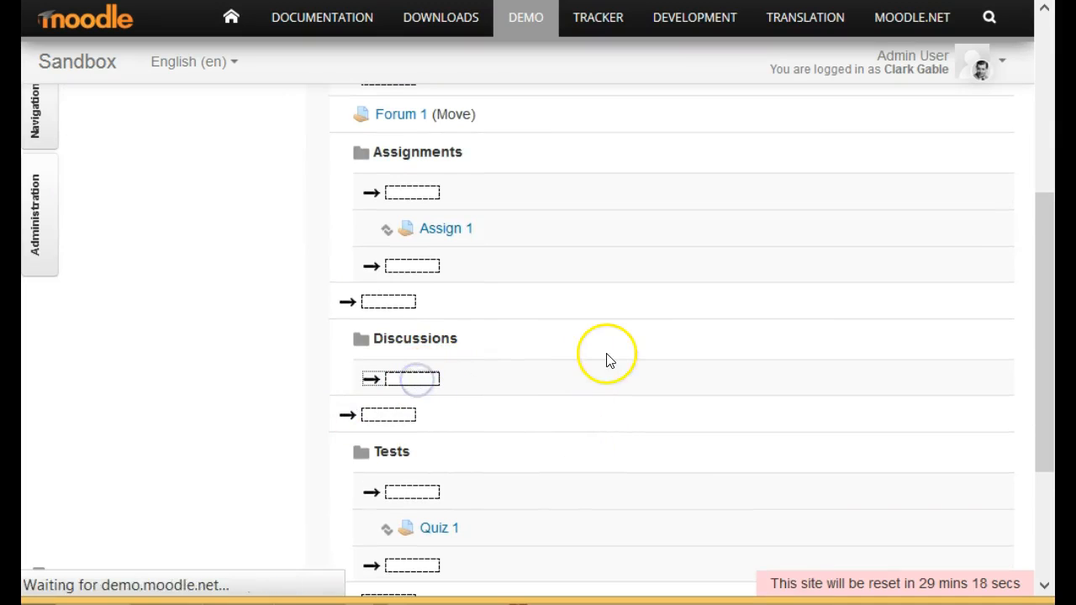
Override the category weights with 50 for Assignments and 20 for Discussions.
scroll(775, 511, "down", 3)
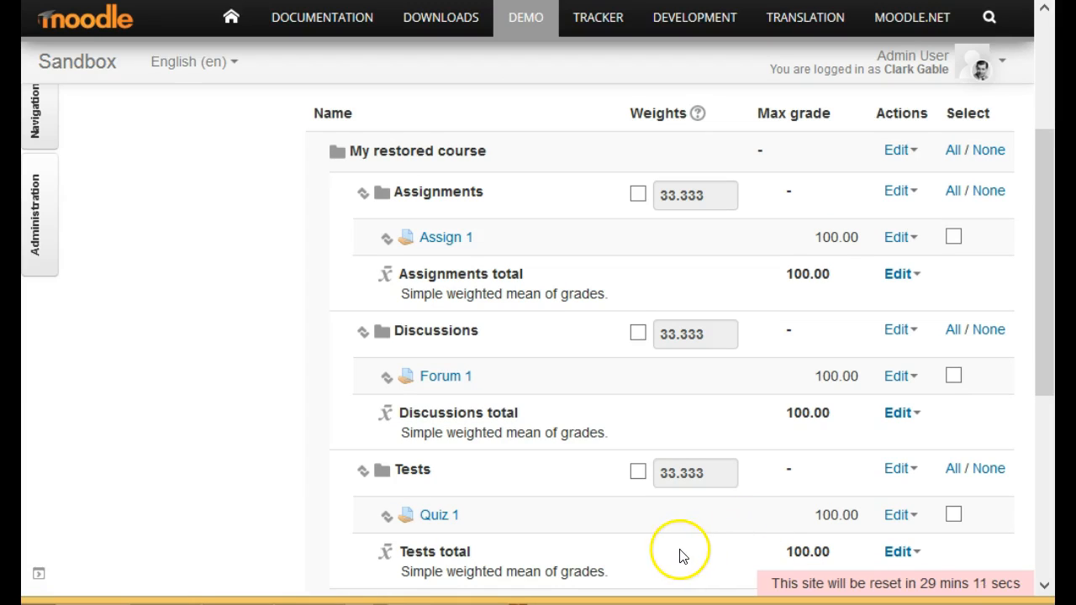
scroll(680, 551, "down", 3)
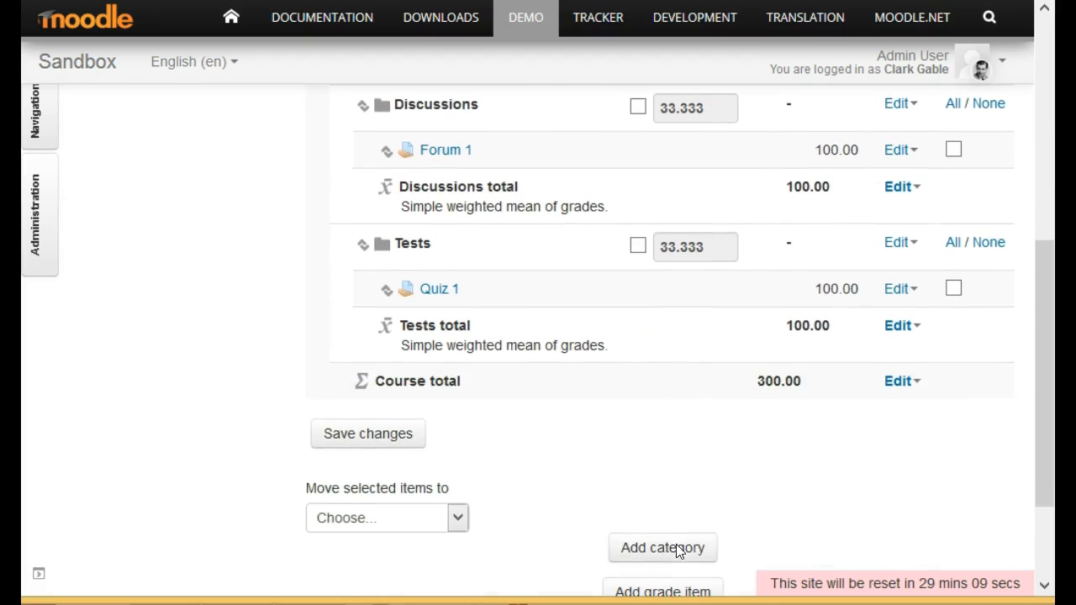
scroll(680, 548, "up", 3)
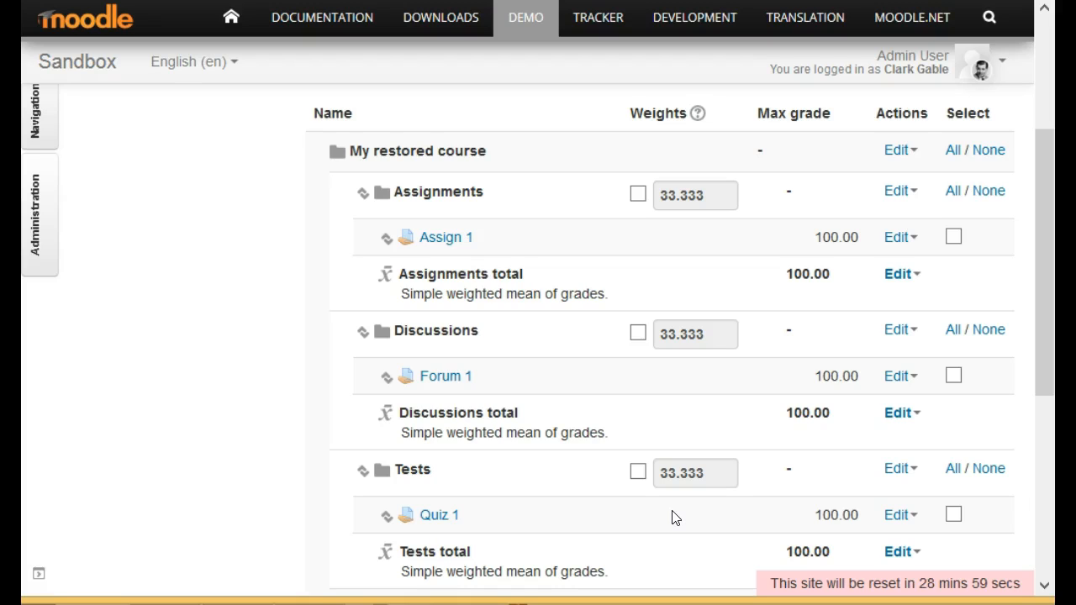
left_click(688, 526)
left_click(634, 198)
left_click_drag(720, 202, 613, 203)
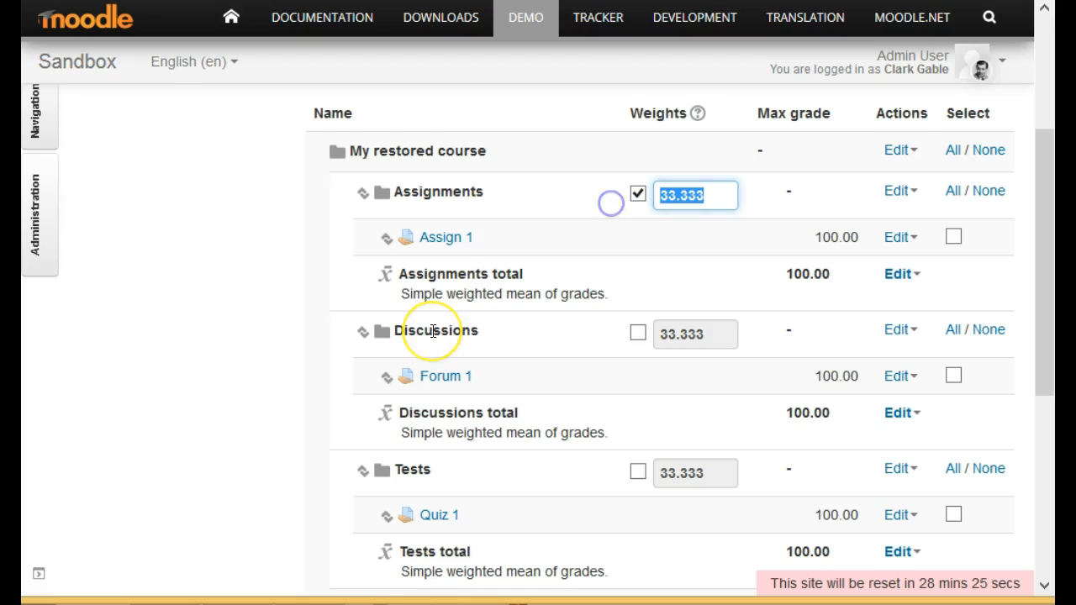
type("50")
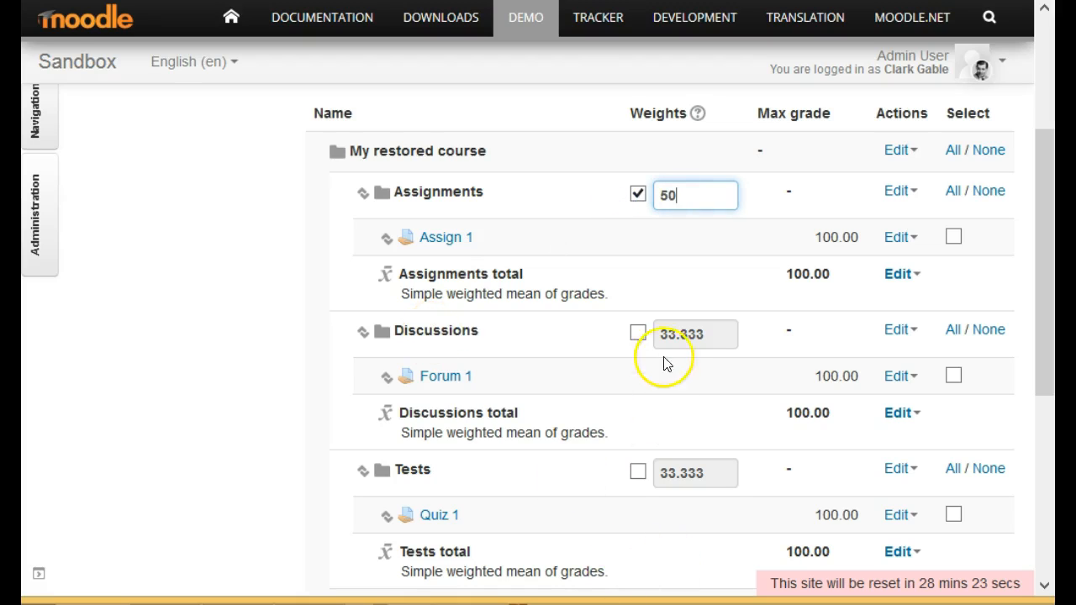
left_click(638, 333)
left_click_drag(721, 333, 648, 336)
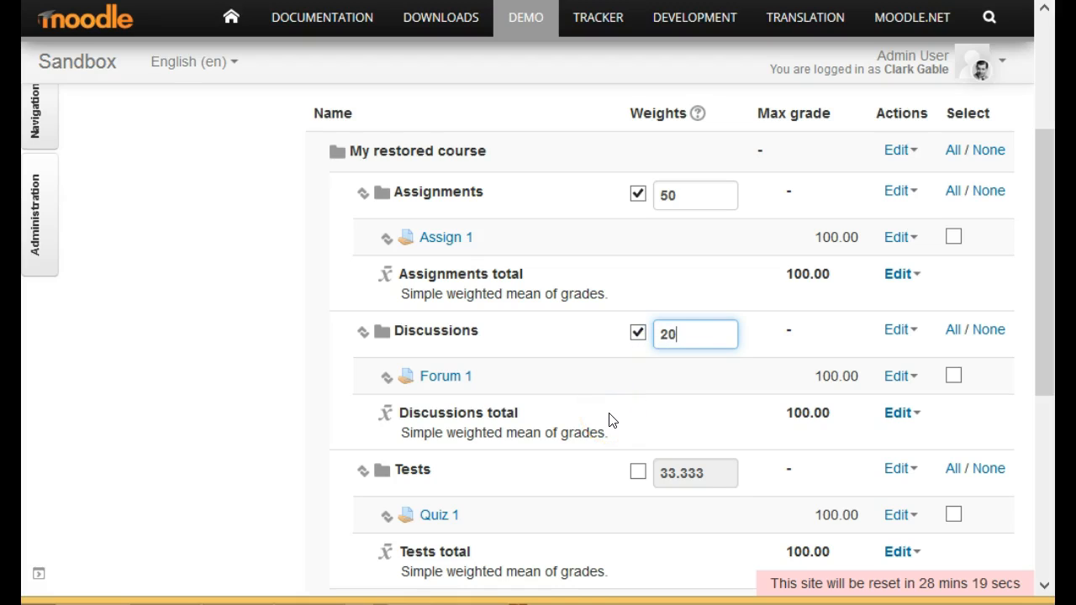
Override the Tests category weight with 30 and save the changes to the gradebook setup.
left_click(638, 471)
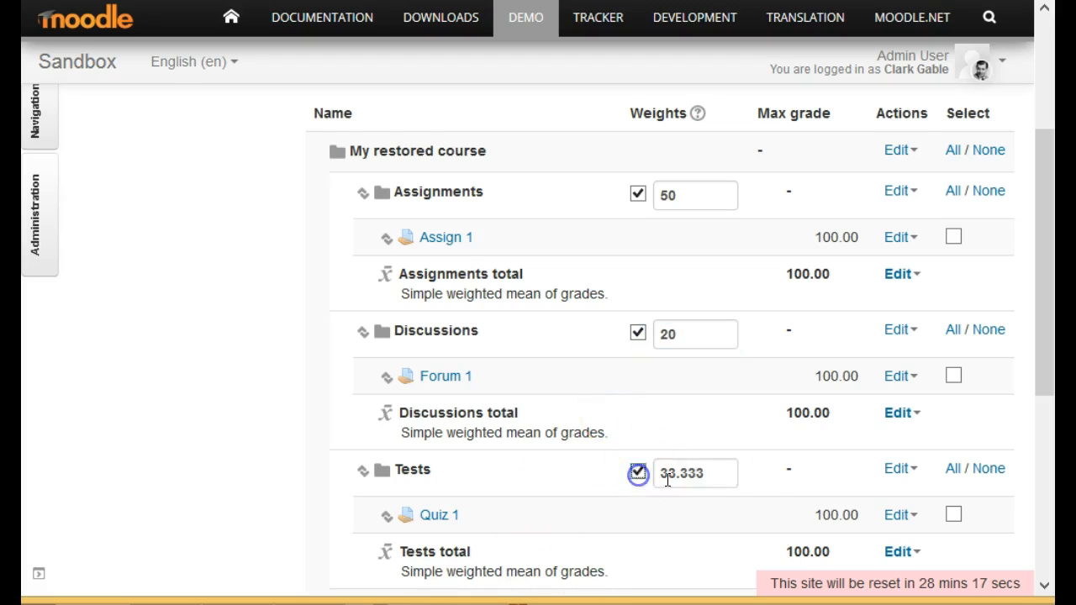
left_click_drag(714, 475, 627, 476)
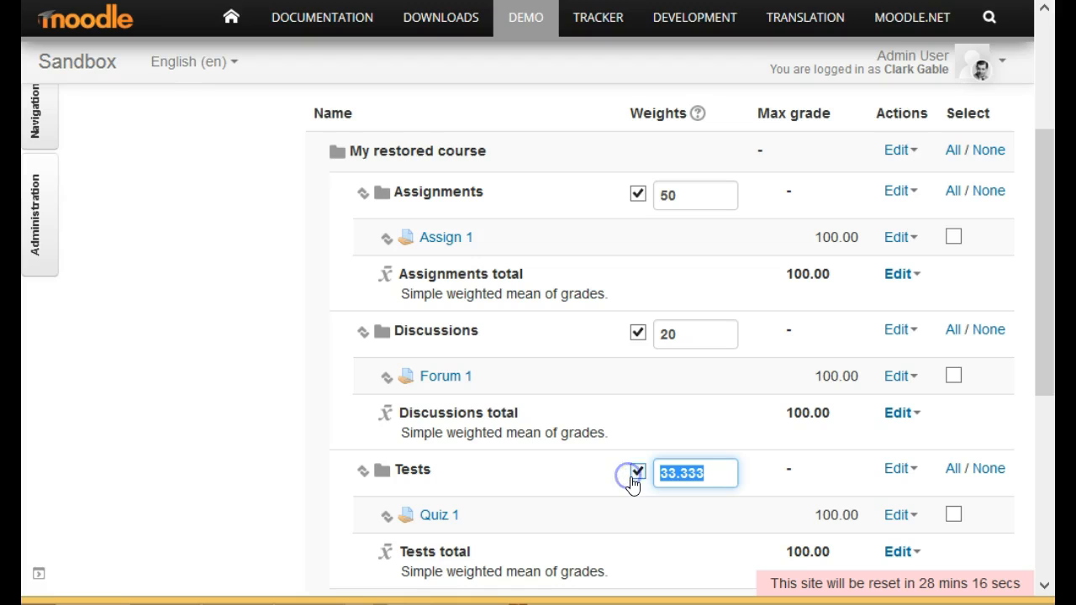
type("30")
scroll(619, 378, "down", 4)
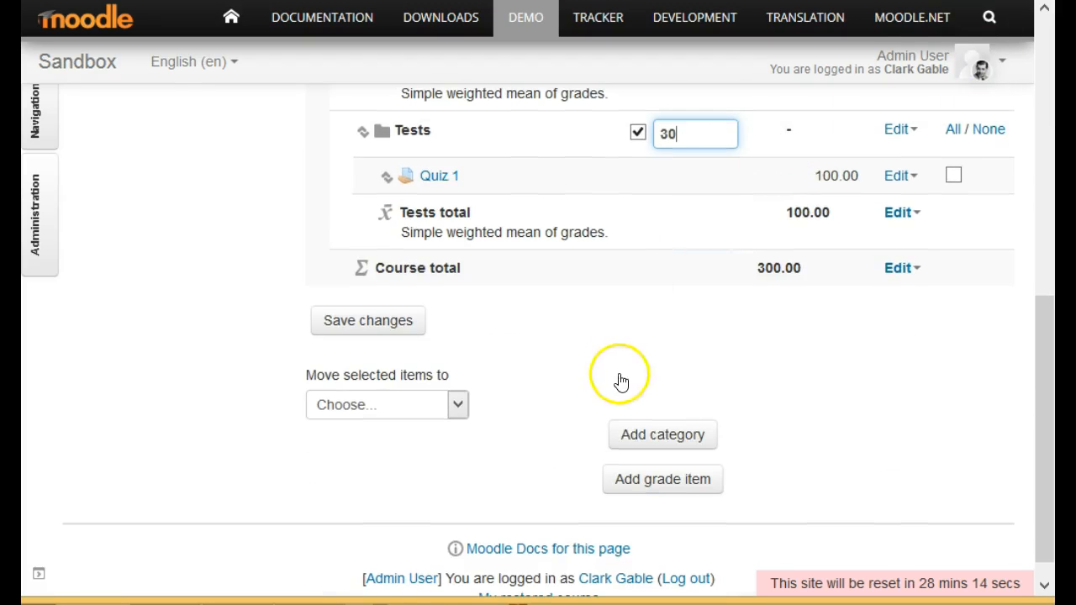
left_click(384, 324)
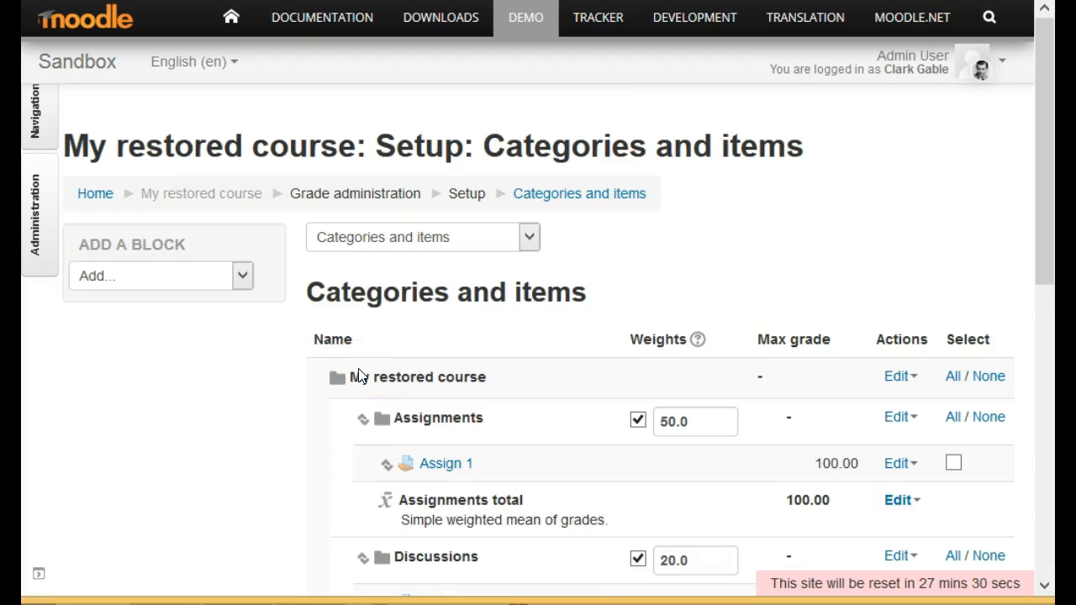
Open the Grader report for the course and turn editing on.
scroll(562, 412, "down", 3)
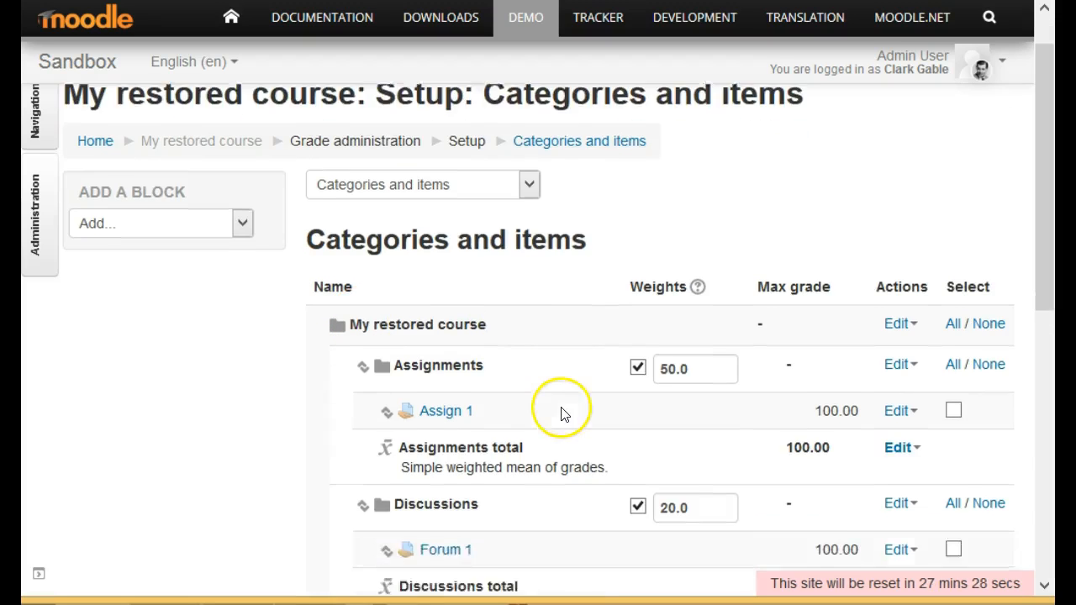
scroll(554, 414, "down", 5)
scroll(551, 422, "up", 3)
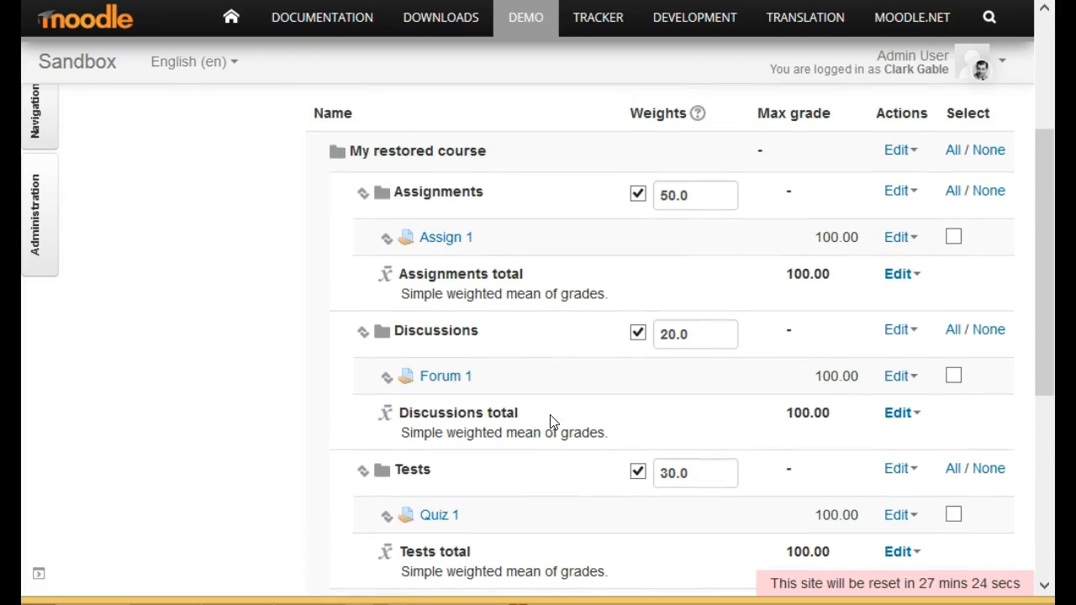
scroll(550, 422, "down", 3)
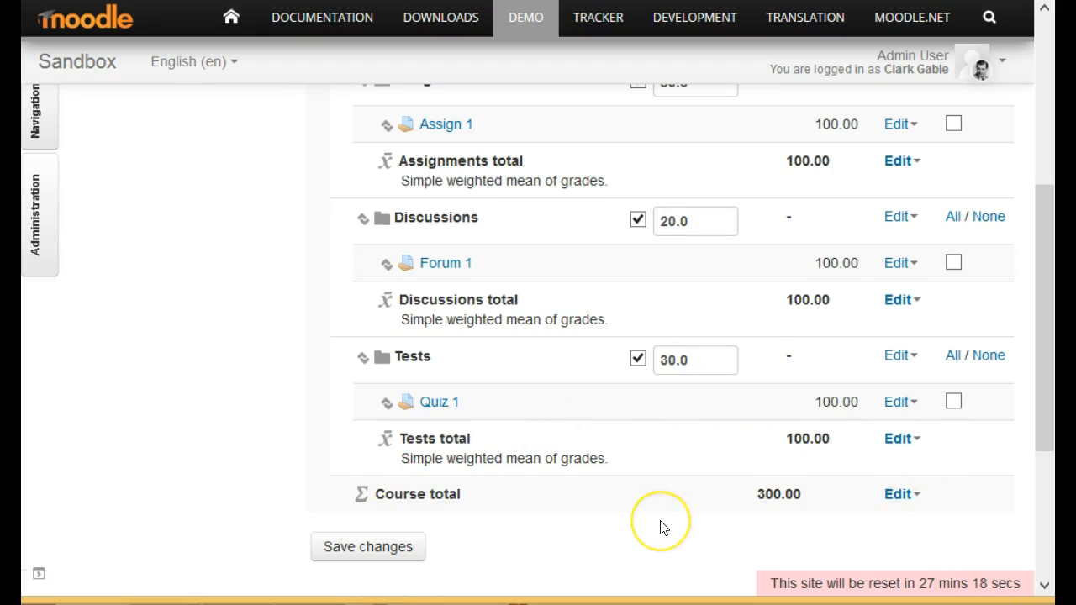
scroll(661, 526, "up", 9)
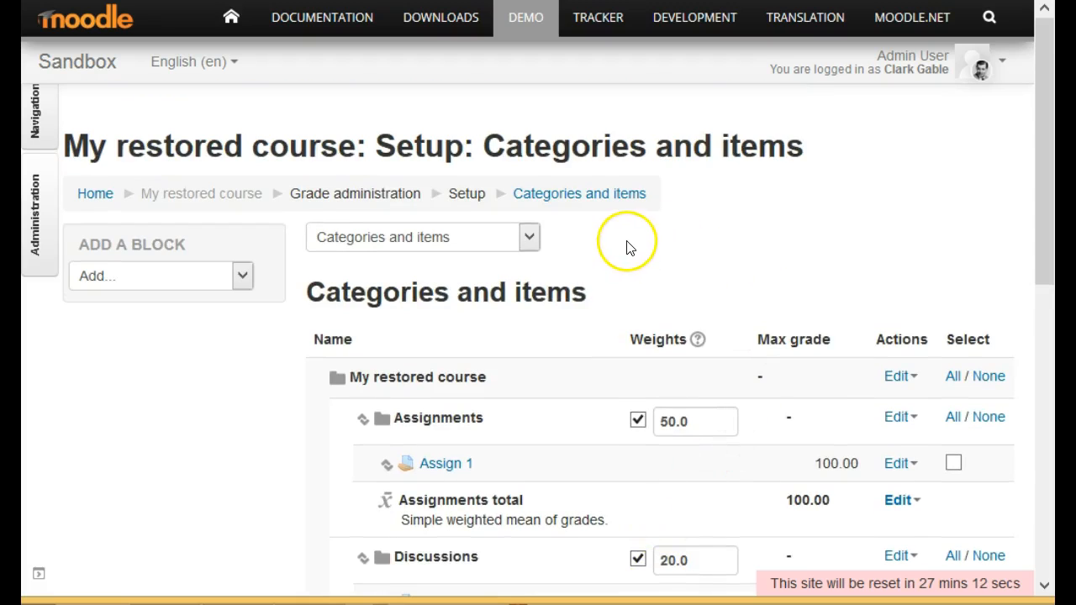
left_click(530, 241)
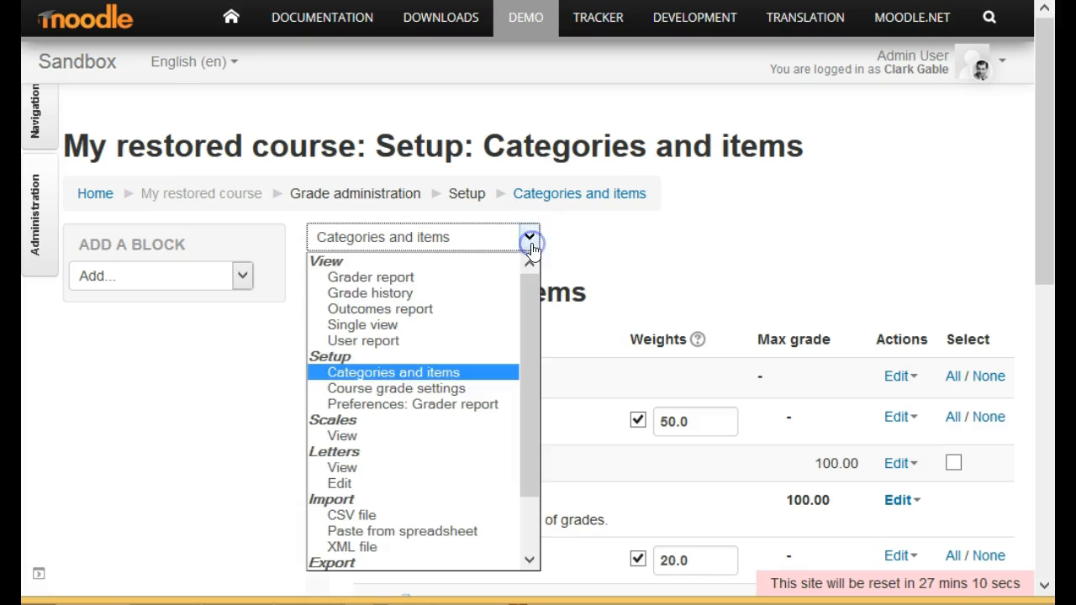
left_click(497, 273)
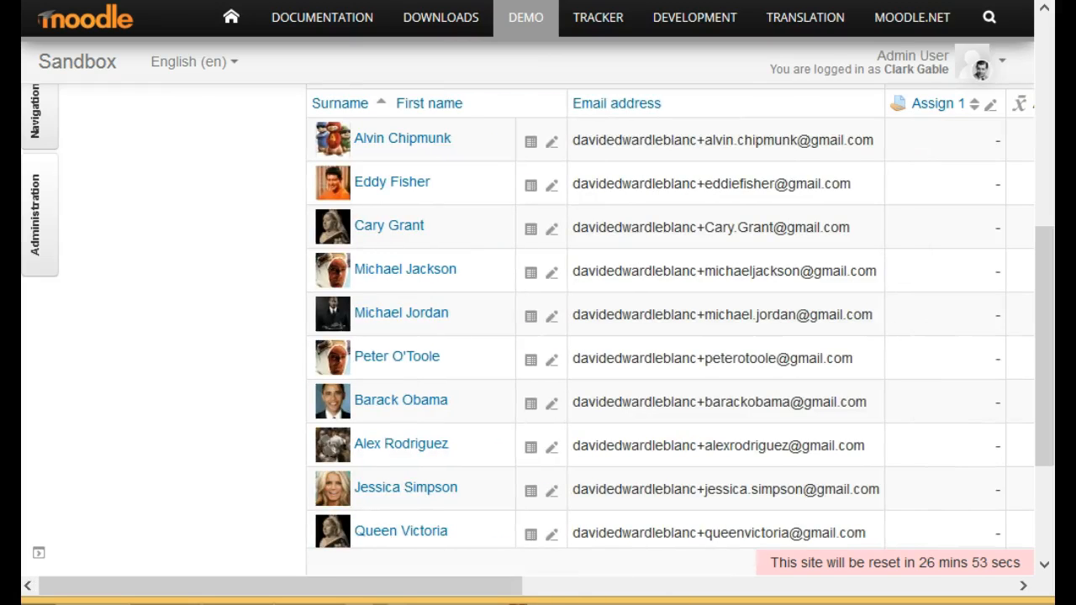
scroll(177, 330, "up", 6)
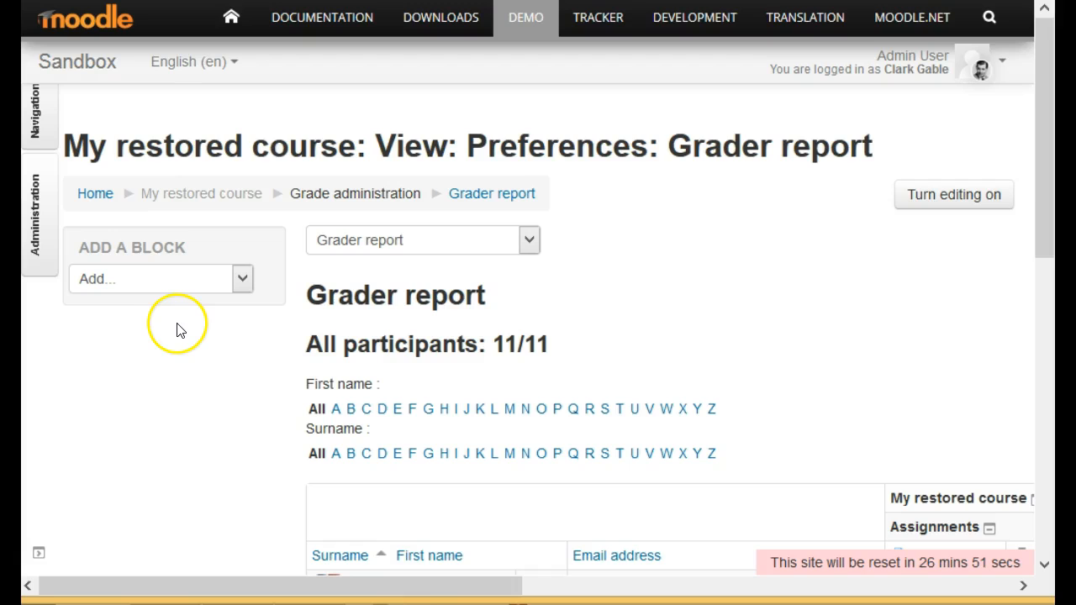
left_click(982, 213)
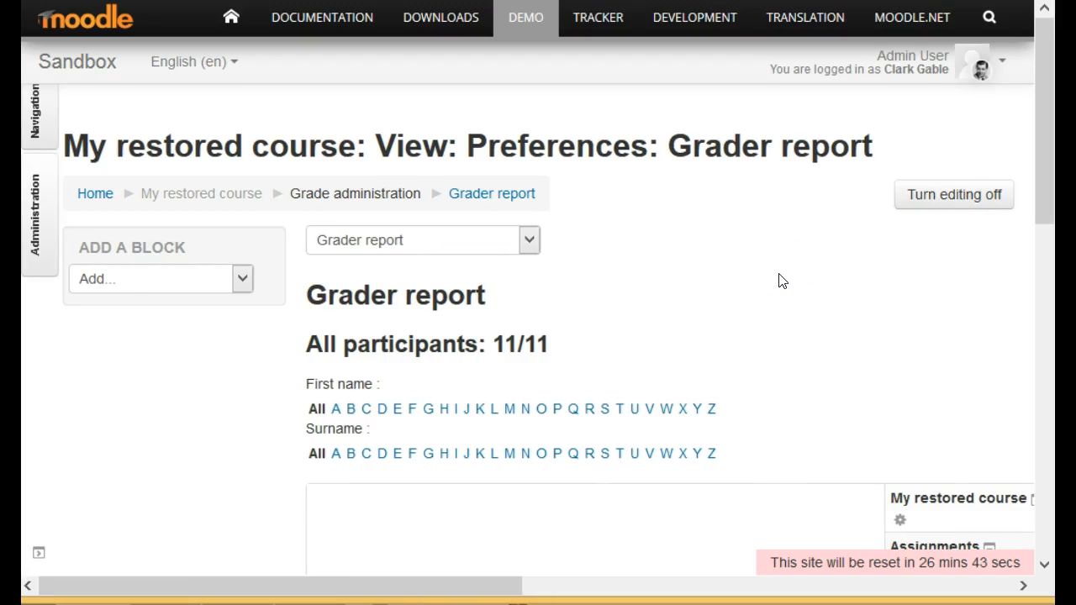
Edit the top-level My restored course category from the report and set its aggregation to Weighted mean of grades.
scroll(780, 282, "down", 4)
scroll(780, 282, "up", 3)
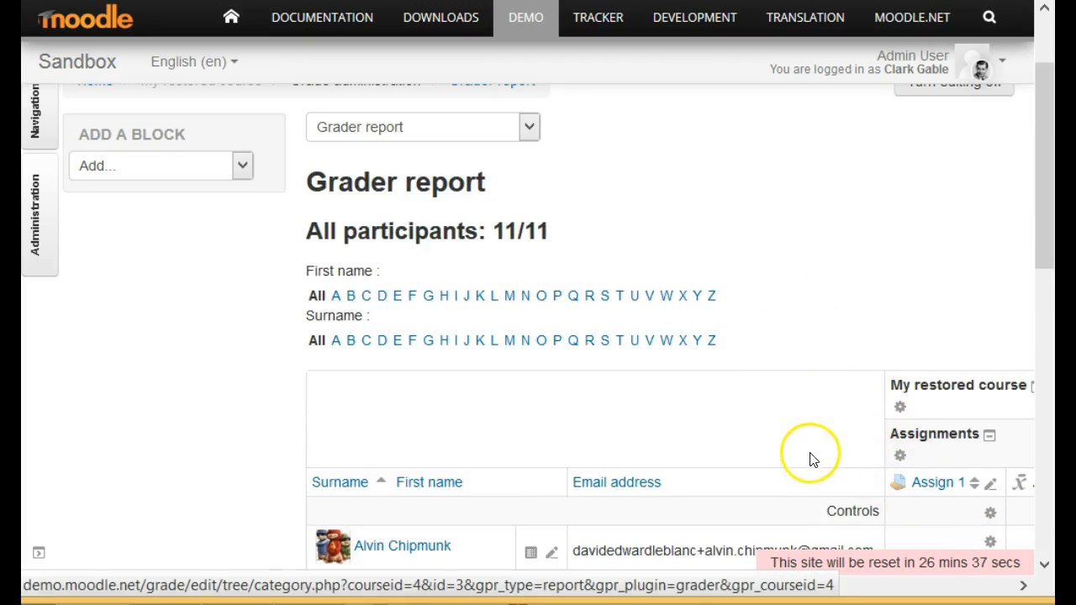
scroll(813, 454, "down", 4)
scroll(820, 453, "up", 4)
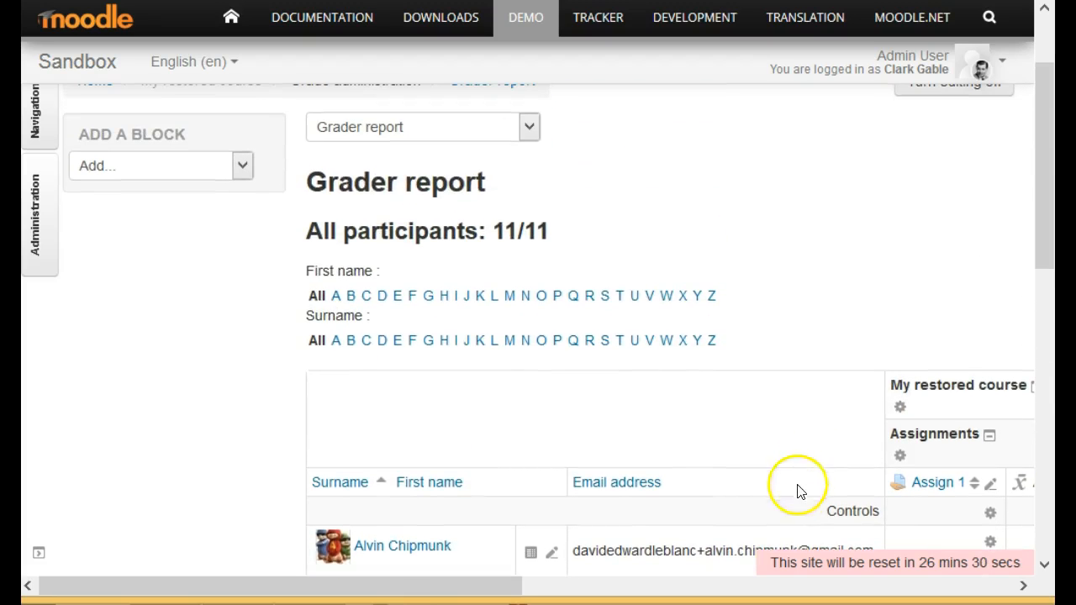
left_click_drag(457, 591, 500, 589)
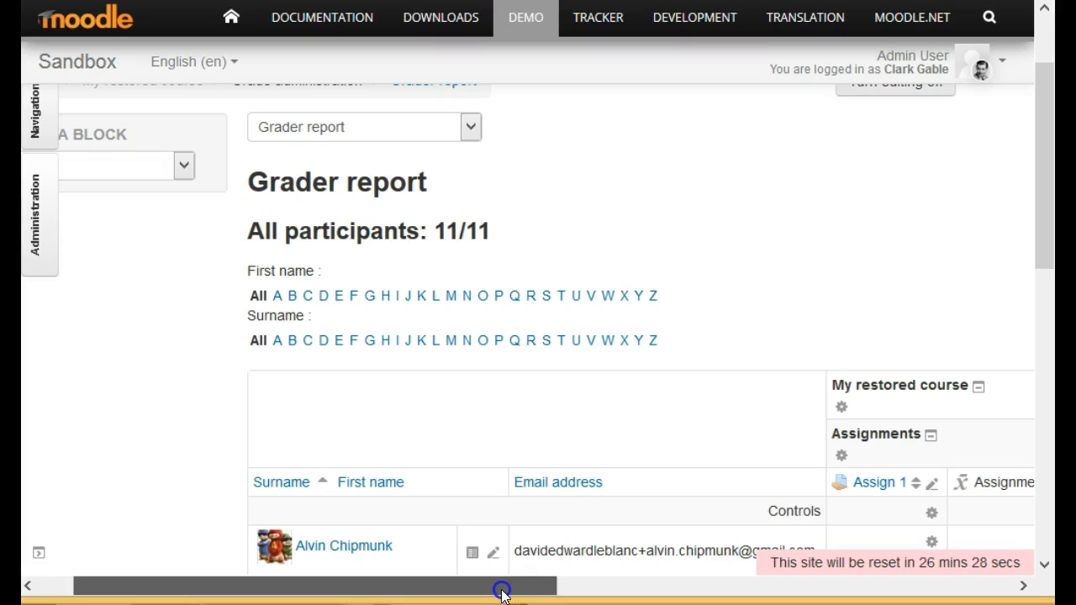
left_click(839, 410)
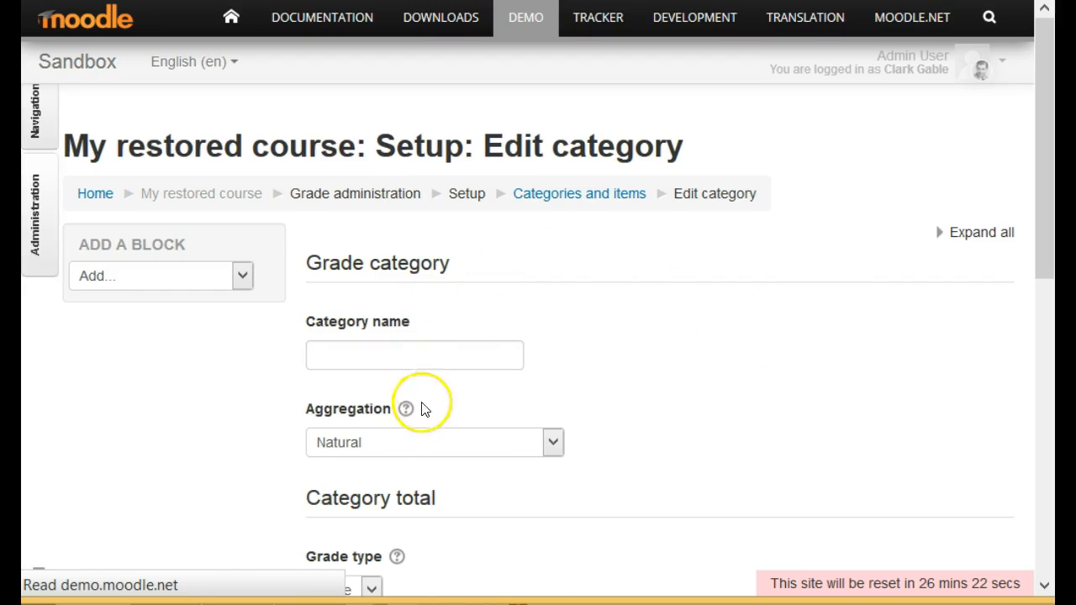
left_click(463, 442)
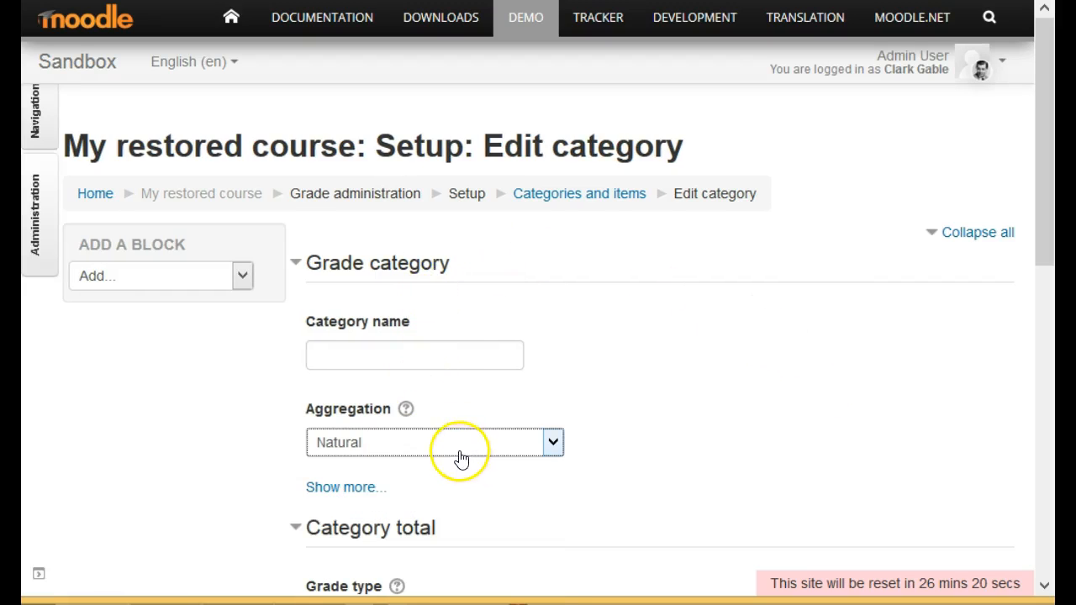
left_click(459, 450)
left_click(459, 486)
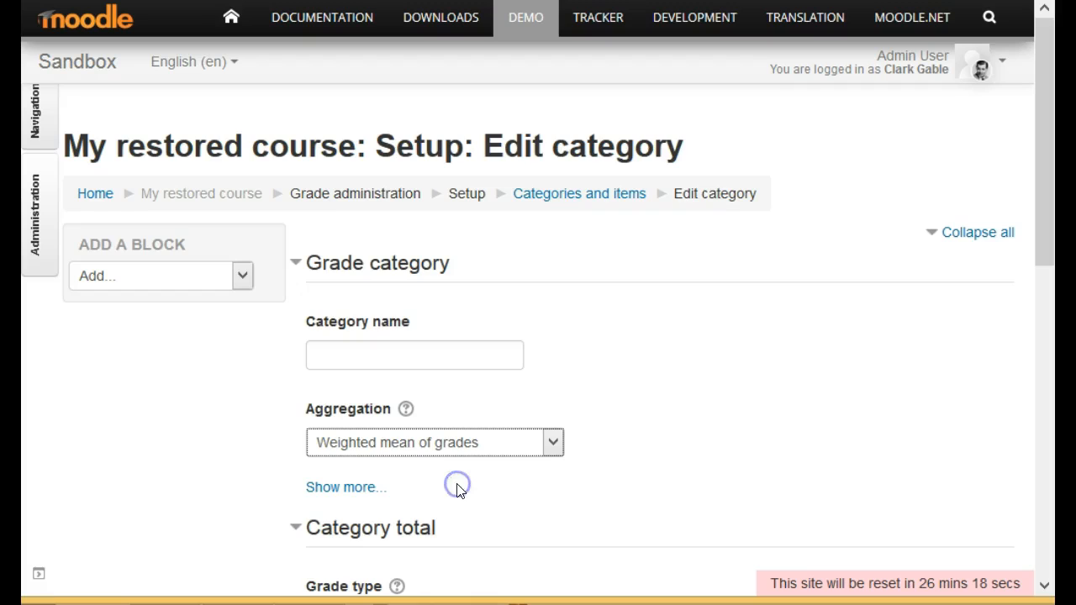
Show the additional category total options and set the grade display type to Letter (percentage).
scroll(677, 469, "down", 4)
scroll(679, 468, "down", 3)
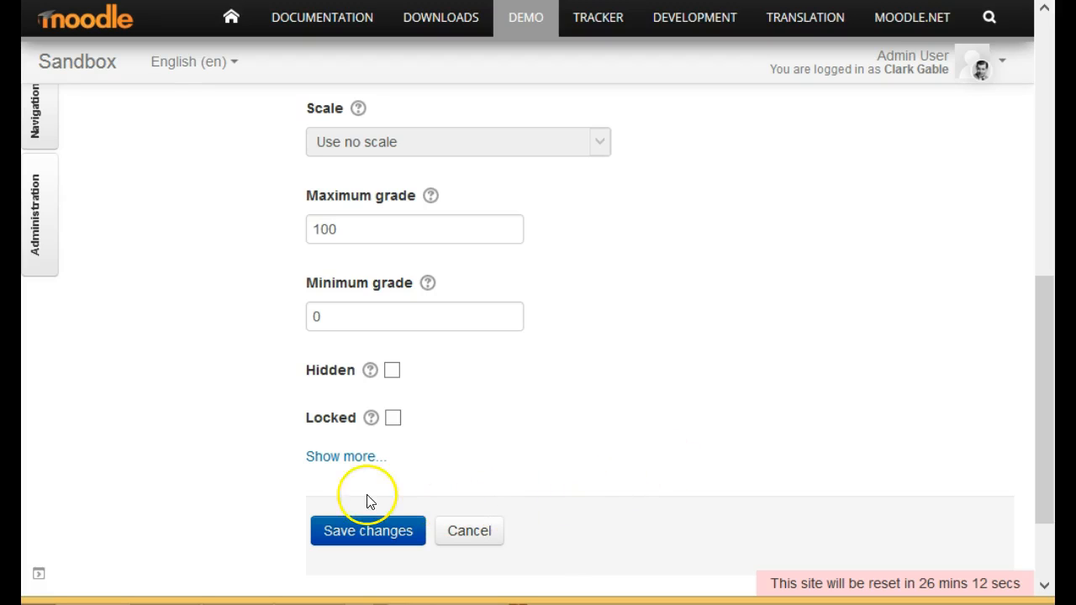
left_click(340, 459)
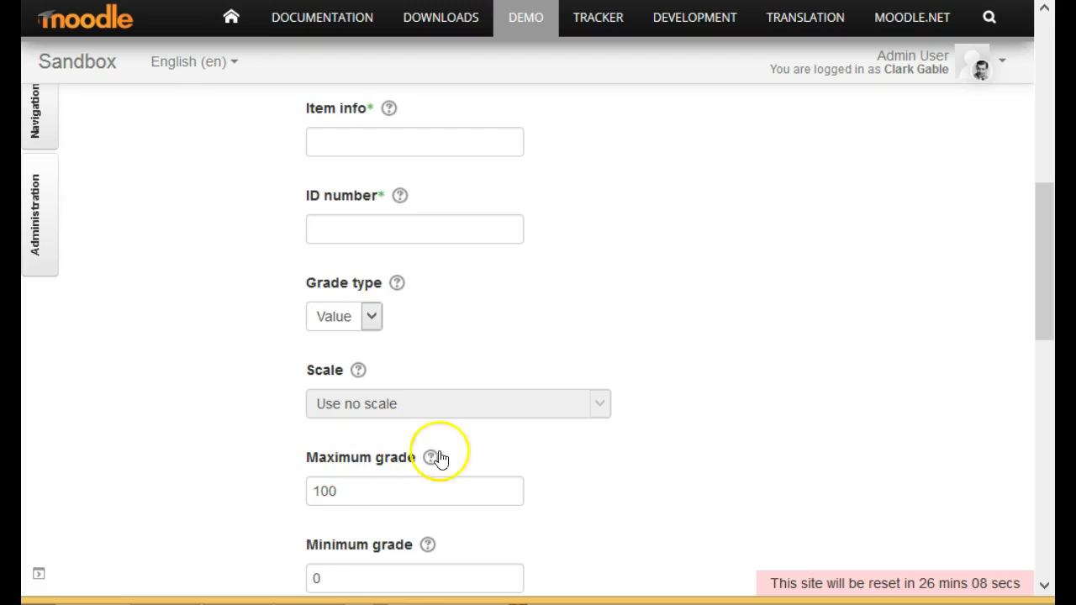
scroll(776, 345, "down", 3)
scroll(775, 348, "down", 4)
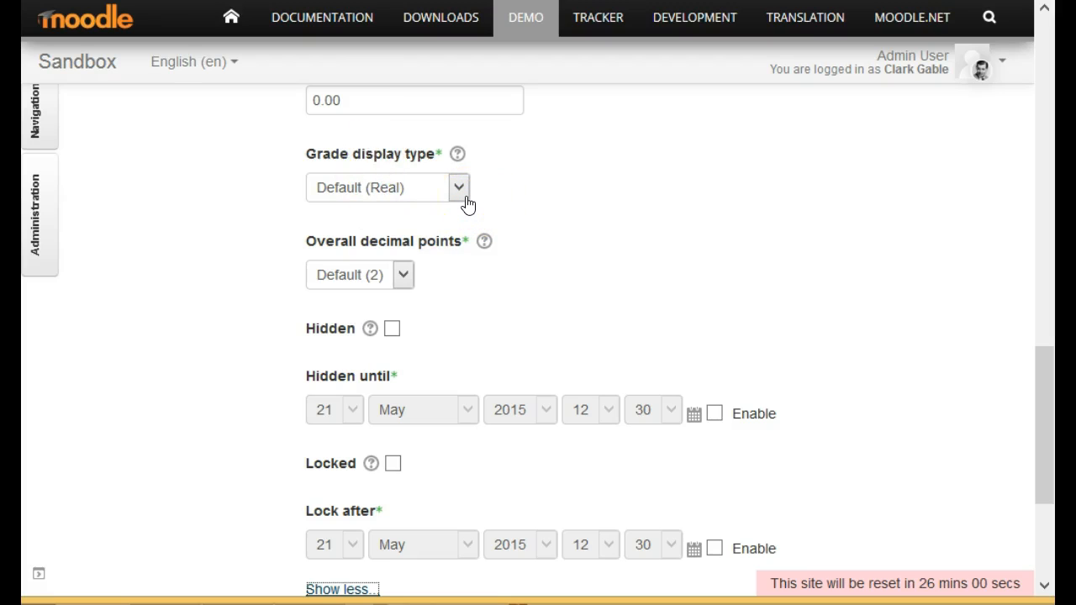
left_click(466, 200)
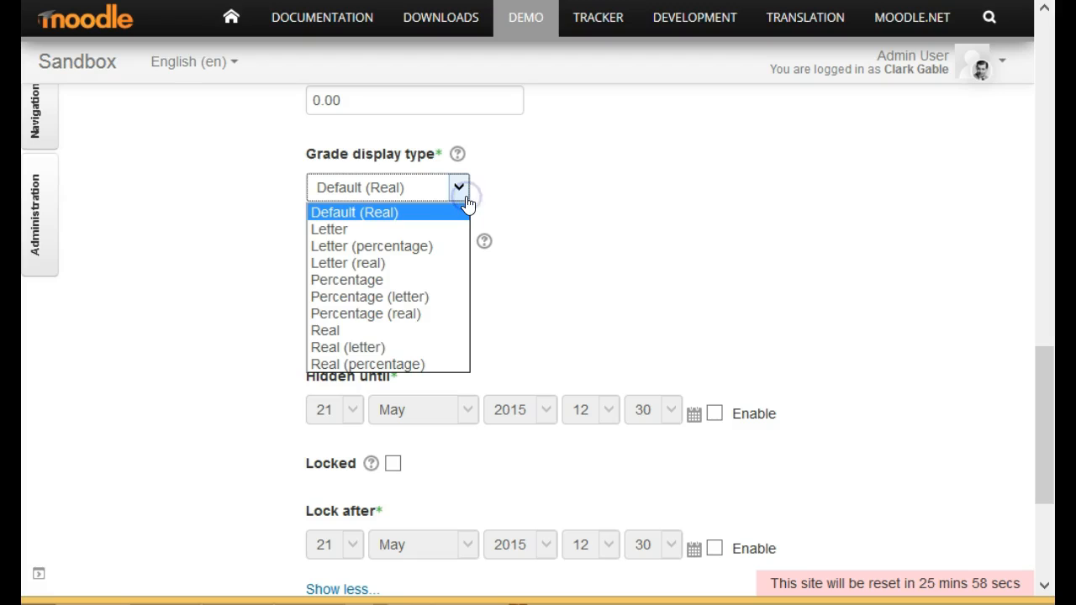
left_click(449, 246)
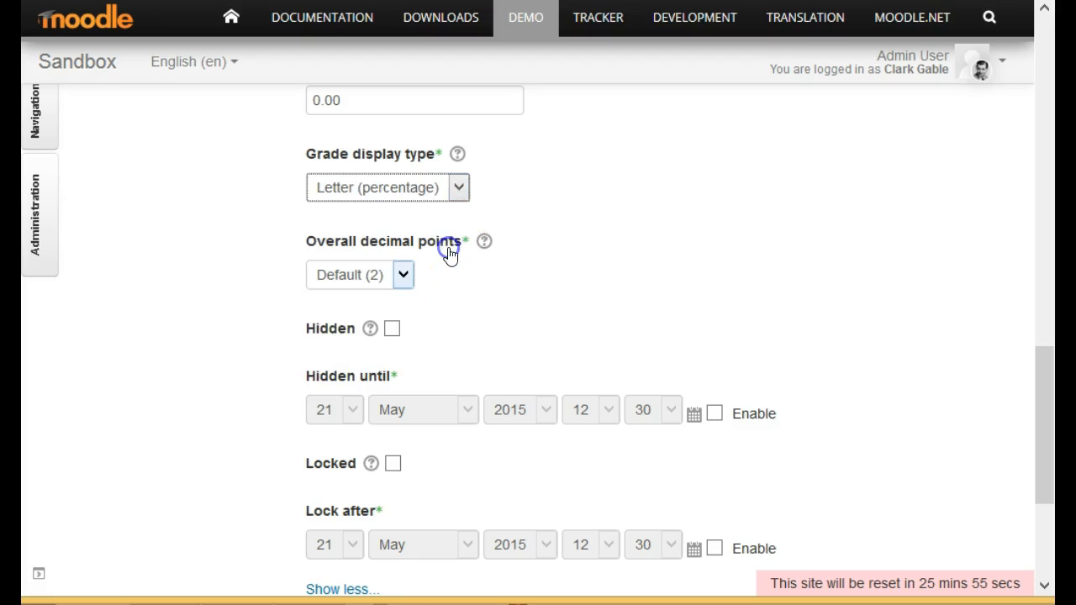
Set the course total's overall decimal points to 0 and save the category settings.
left_click(405, 274)
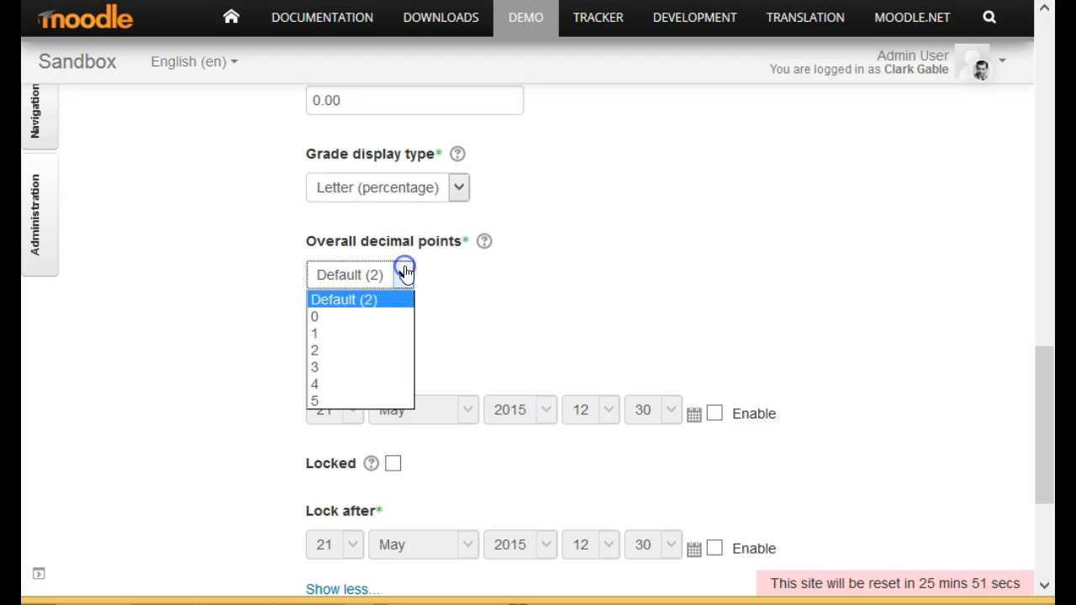
left_click(389, 317)
scroll(593, 240, "up", 15)
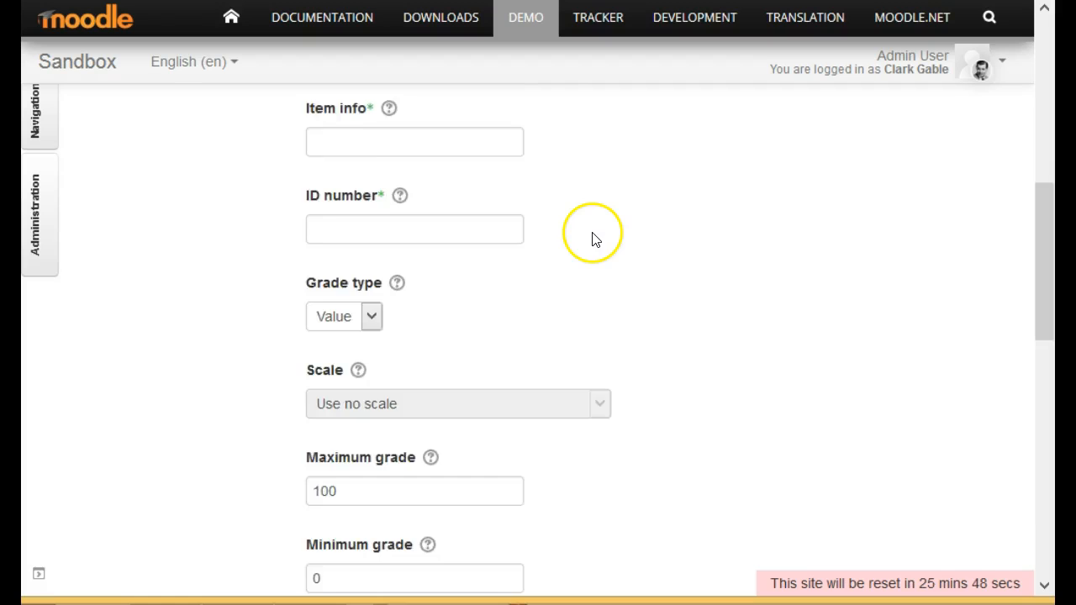
scroll(579, 238, "down", 15)
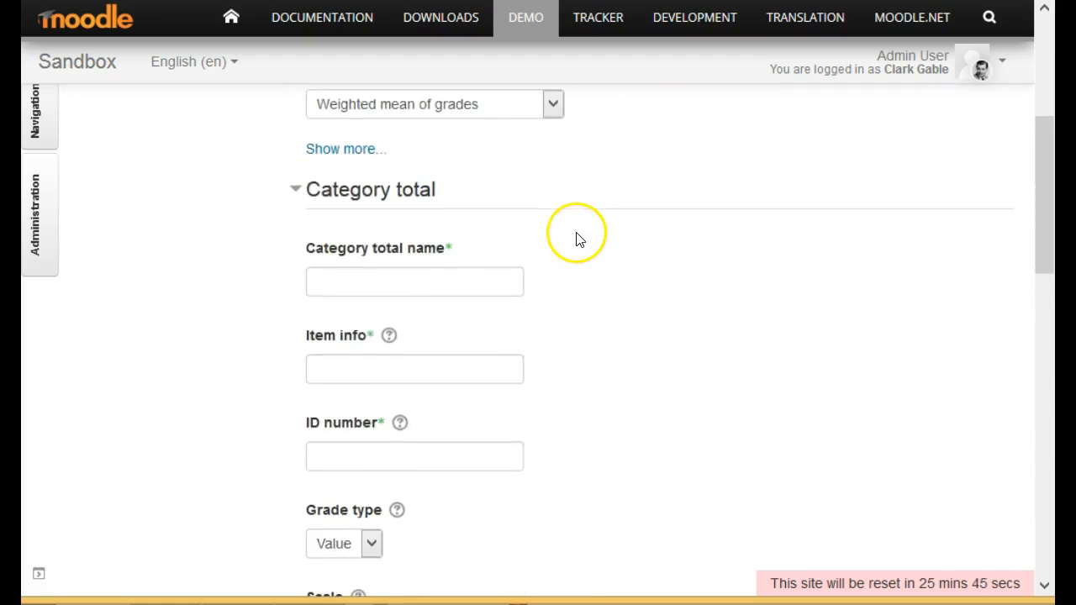
scroll(561, 273, "down", 6)
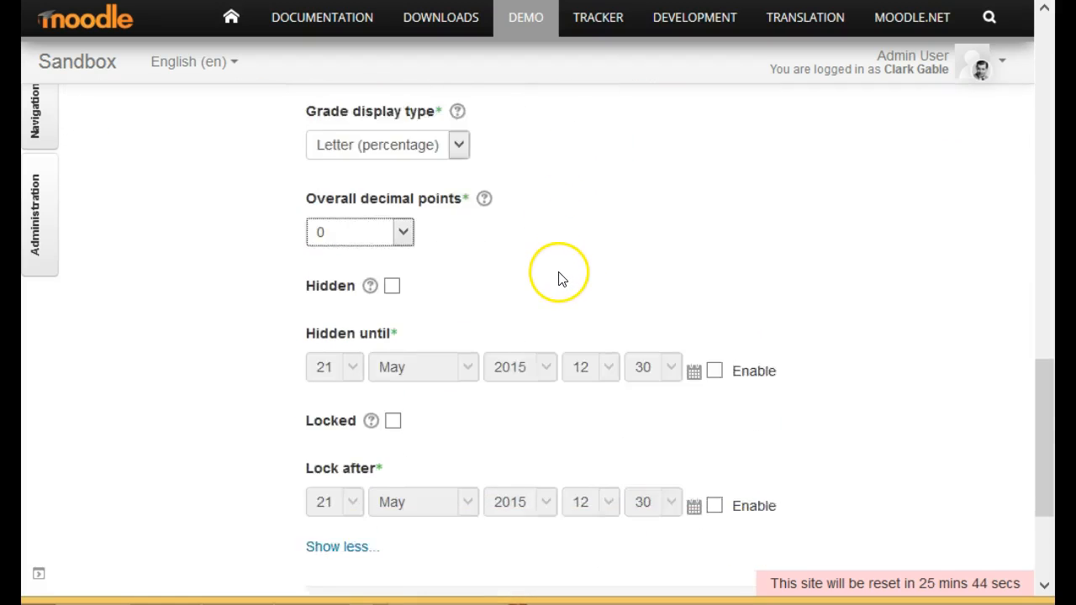
left_click(390, 448)
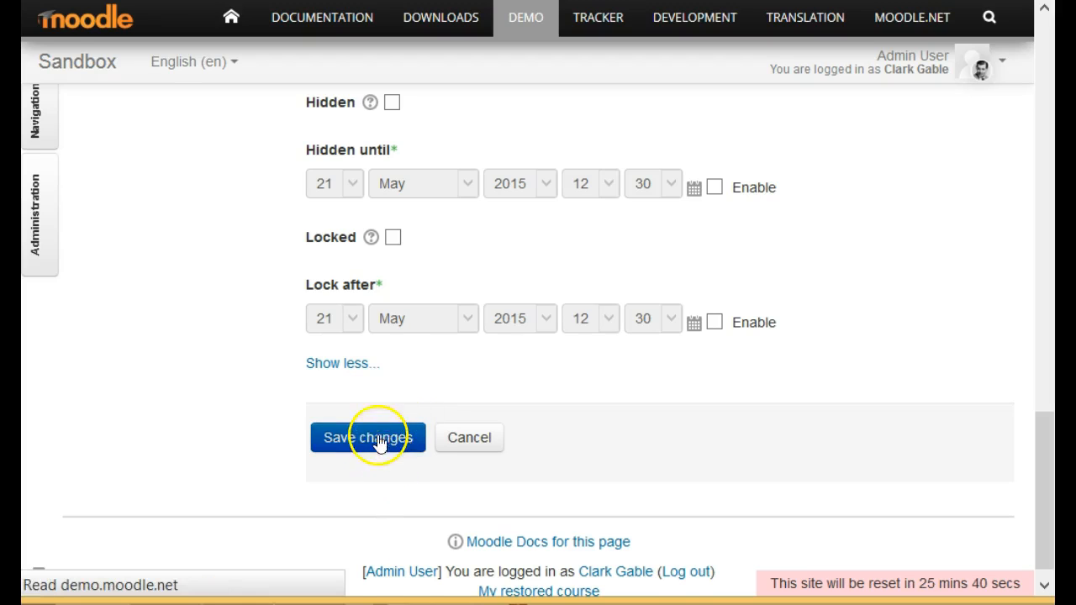
Turn editing off in the Grader report and view the participants' grade rows down to the overall average.
scroll(745, 295, "down", 3)
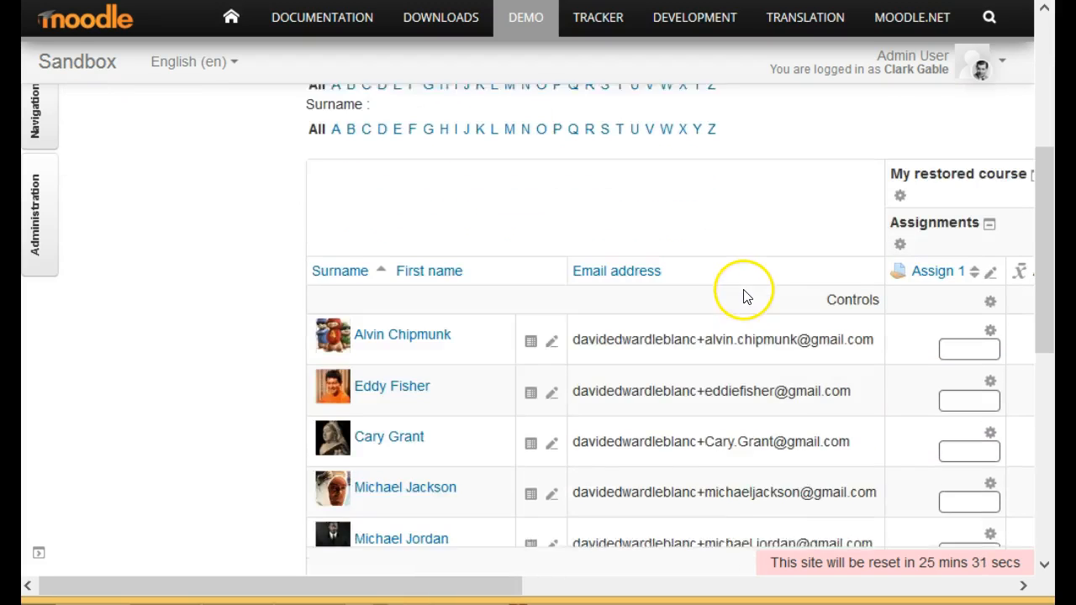
scroll(743, 290, "up", 3)
left_click(920, 202)
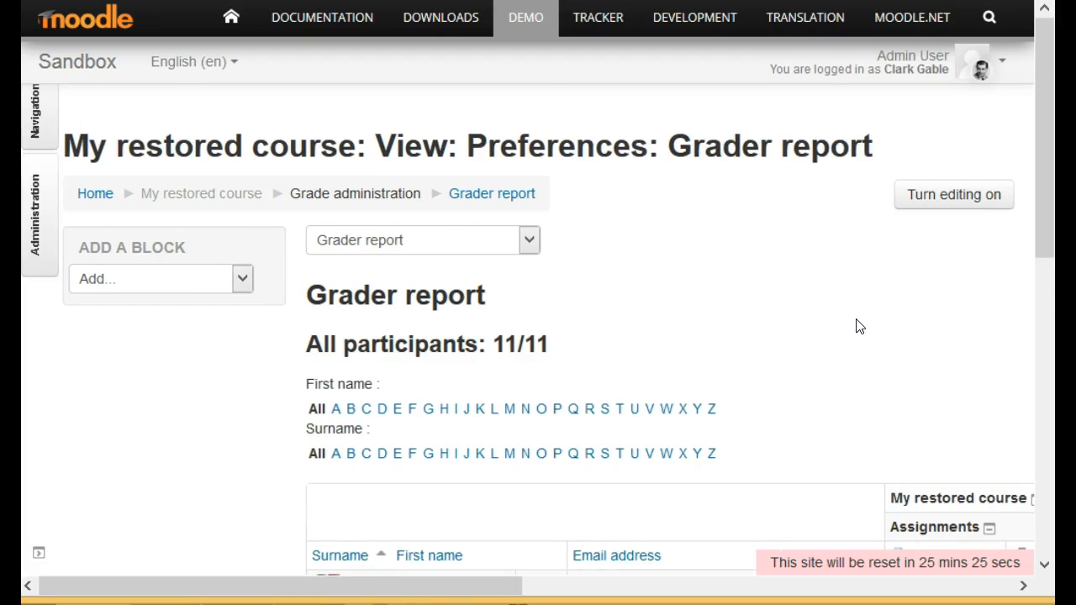
scroll(858, 327, "down", 3)
scroll(841, 324, "down", 3)
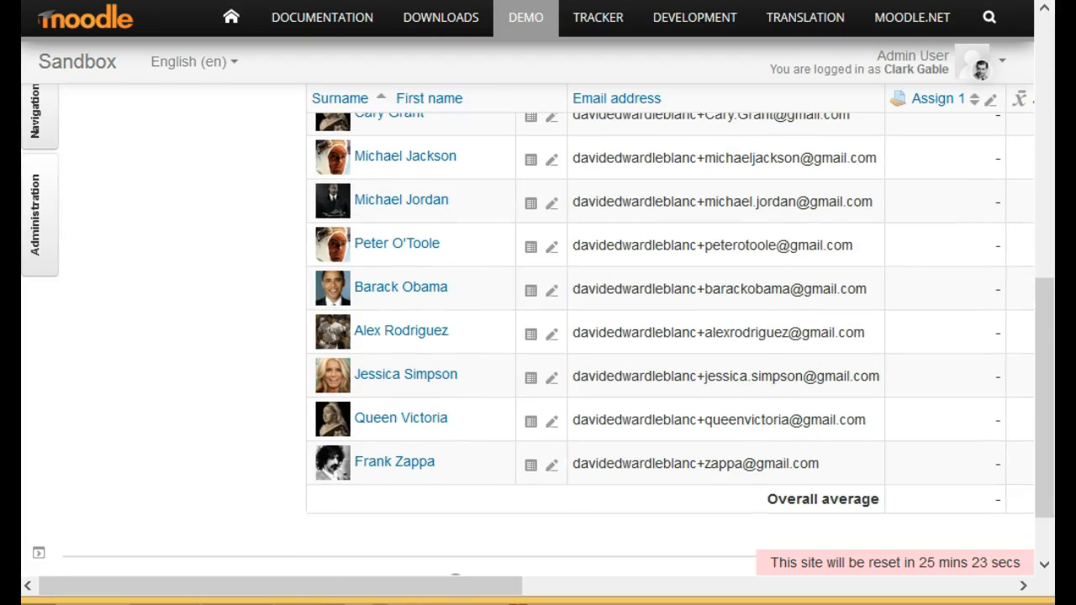